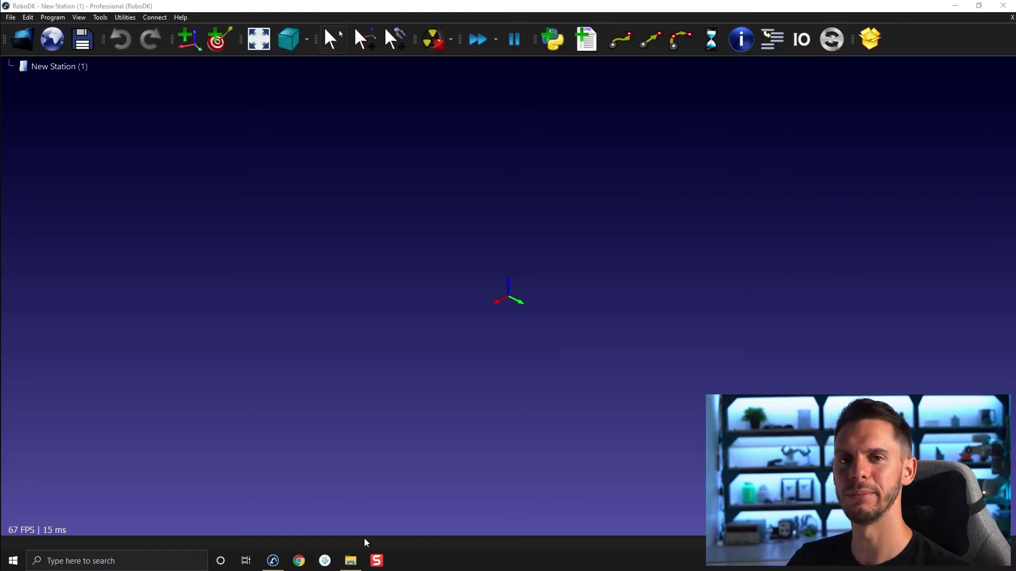
# - Load Rectangle-1000x700.sld from the 05C - Measure tool folder into the RoboDK station
pyautogui.click(351, 561)
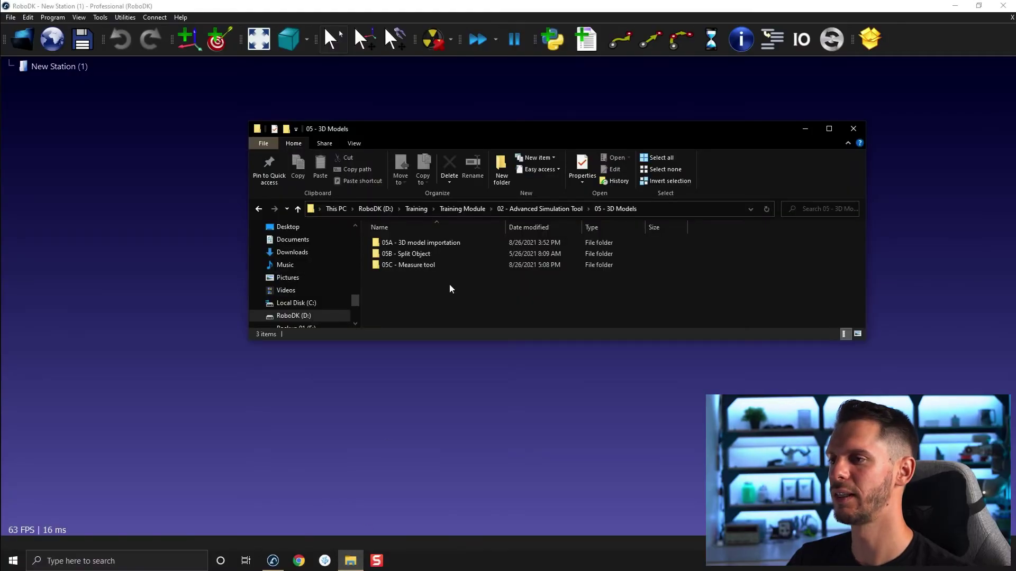
pyautogui.moveTo(408, 265)
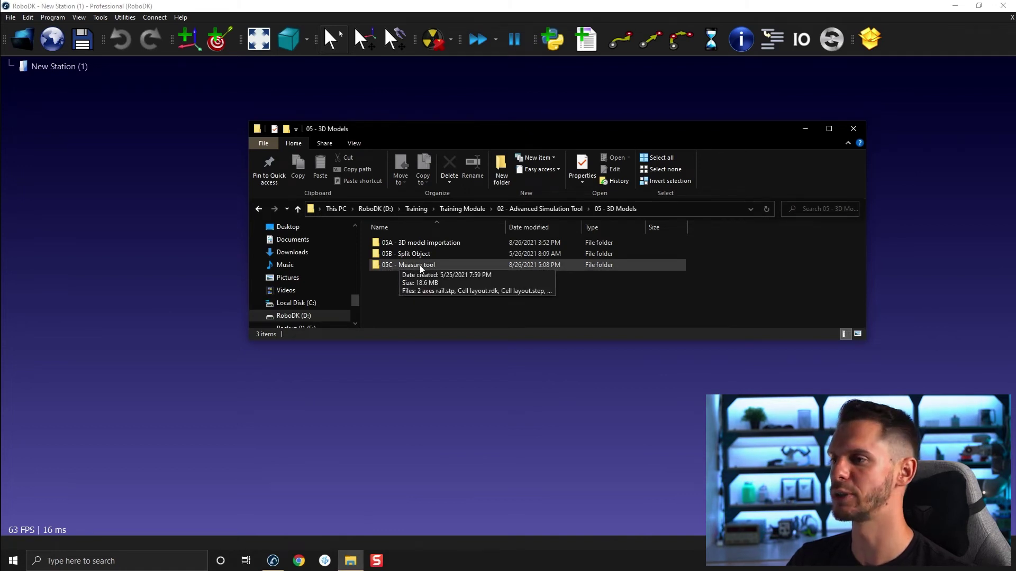
pyautogui.doubleClick(420, 266)
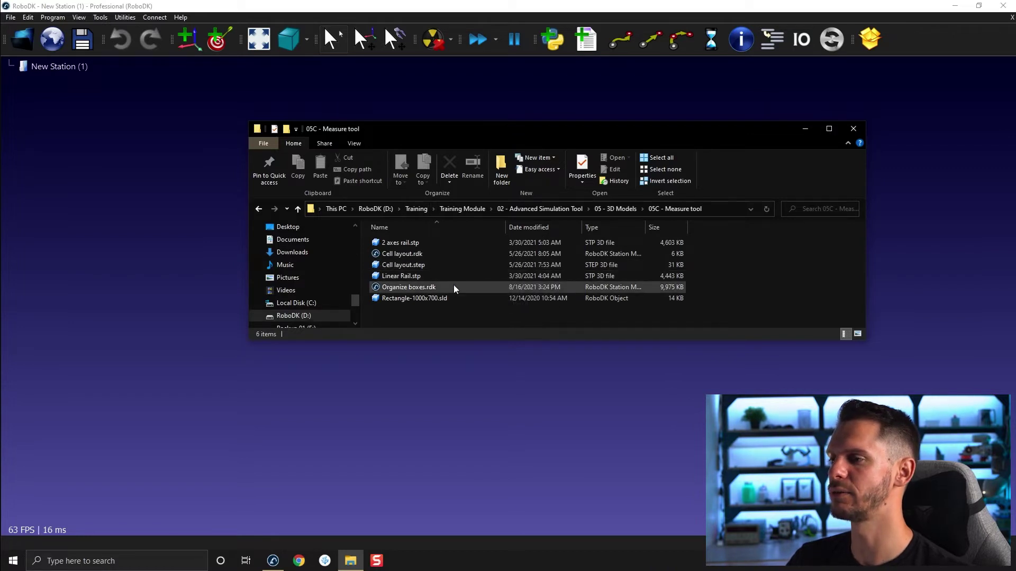
pyautogui.click(438, 298)
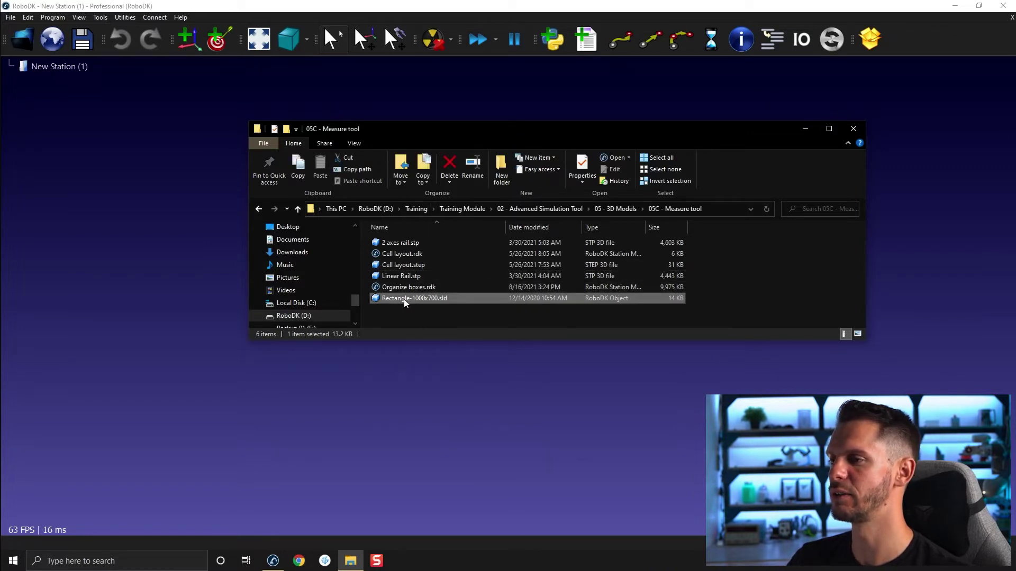
pyautogui.moveTo(404, 299); pyautogui.dragTo(177, 208)
pyautogui.moveTo(217, 299)
pyautogui.mouseDown()
pyautogui.moveTo(444, 260)
pyautogui.moveTo(636, 128)
pyautogui.moveTo(532, 223)
pyautogui.mouseUp()
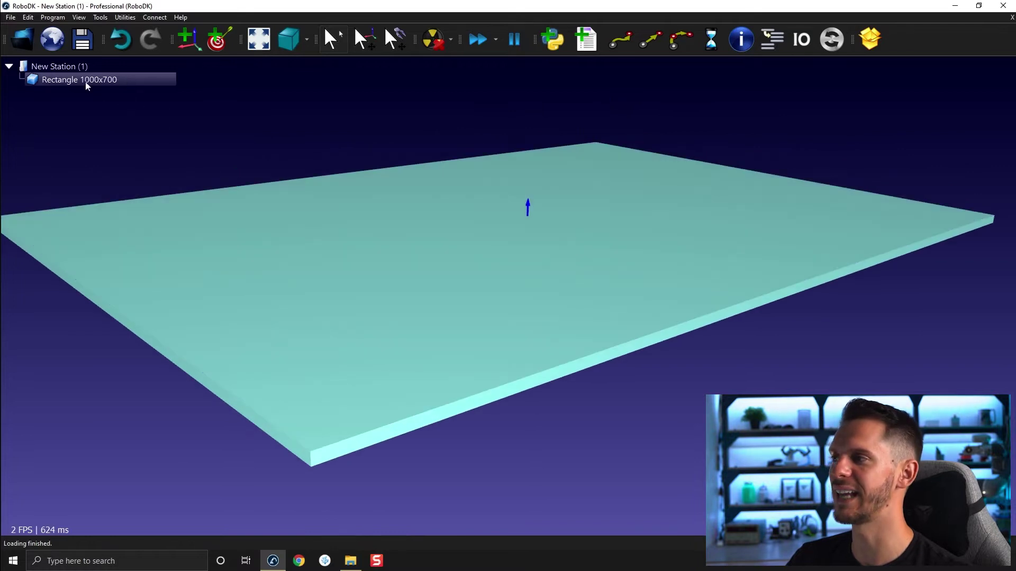
# - Orbit to a lower, tilted view across the rectangle plate and bring up the Tools menu
pyautogui.moveTo(392, 142)
pyautogui.mouseDown()
pyautogui.moveTo(377, 123)
pyautogui.moveTo(391, 136)
pyautogui.moveTo(430, 131)
pyautogui.moveTo(489, 152)
pyautogui.mouseUp()
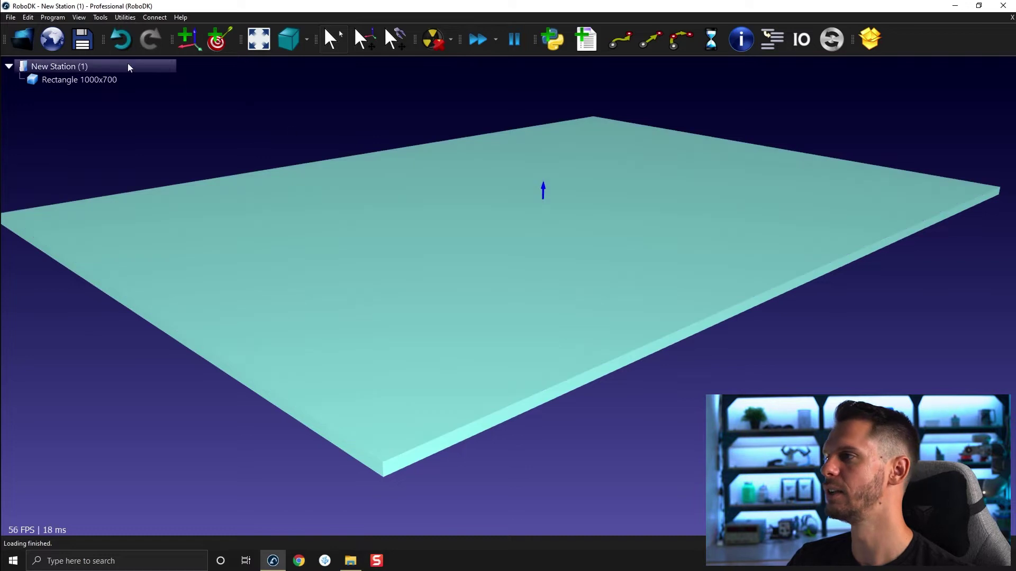
pyautogui.click(107, 18)
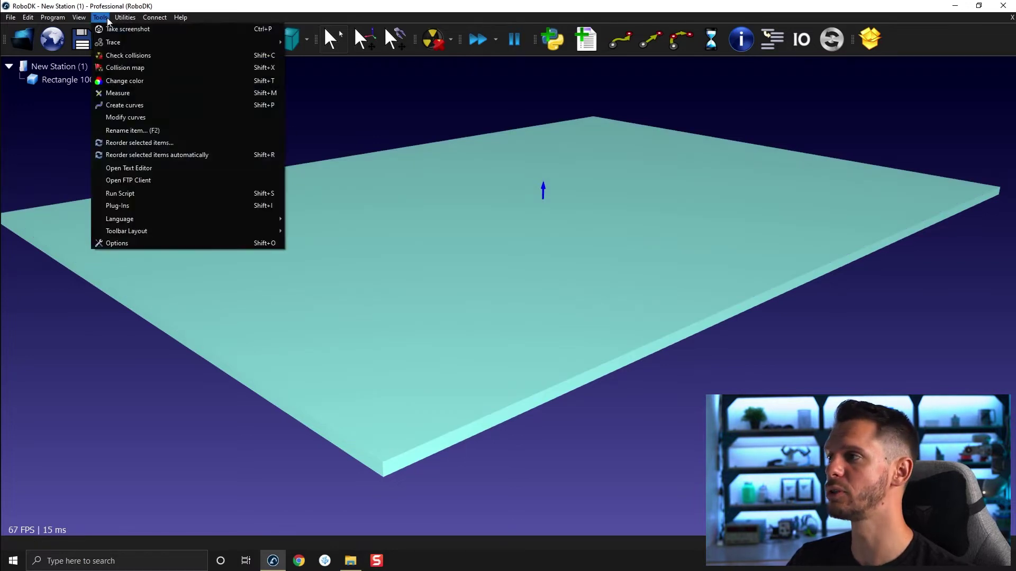
# - Start the Measure tool, move its panel up, and test-measure a plate point, then clear it
pyautogui.click(114, 91)
pyautogui.moveTo(568, 268); pyautogui.dragTo(459, 85)
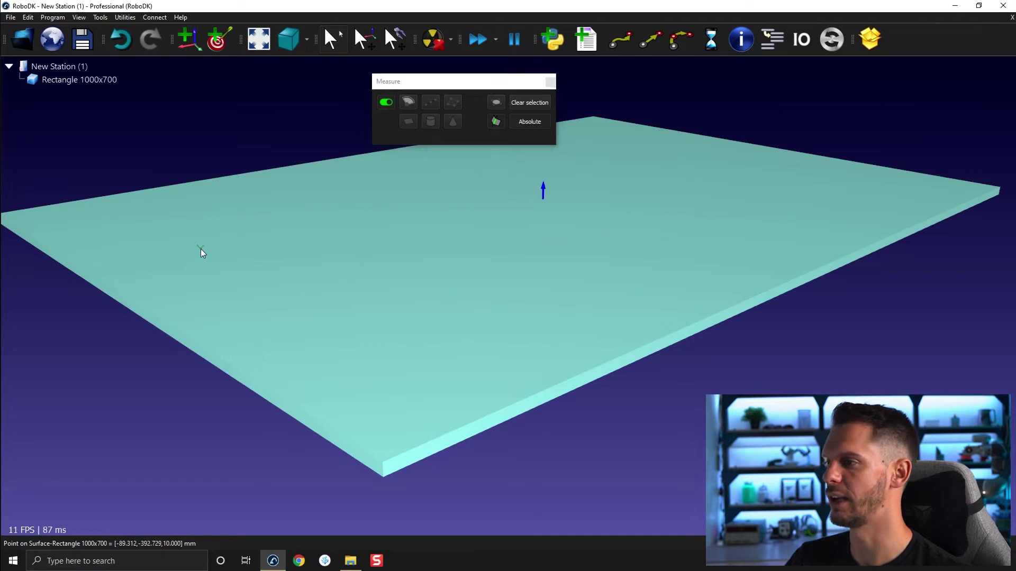
pyautogui.click(200, 248)
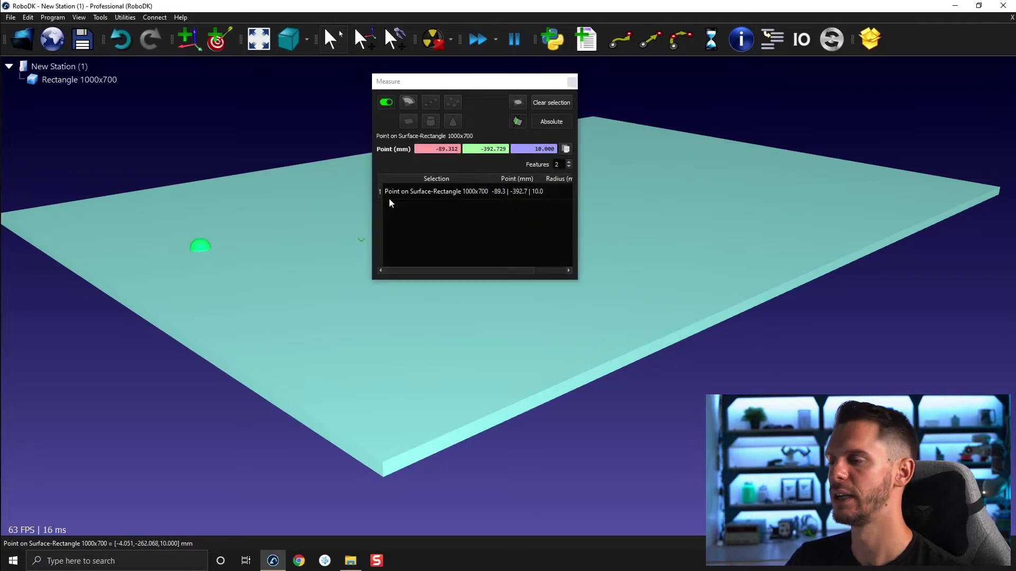
pyautogui.click(557, 104)
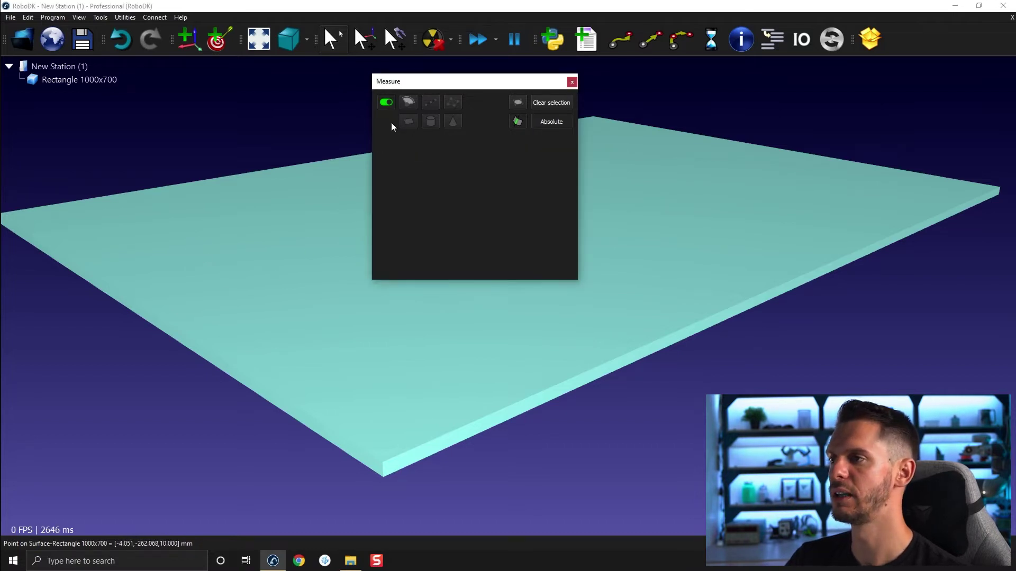
# - Toggle measuring mode back on, selecting and then deselecting the Rectangle 1000x700 part
pyautogui.click(387, 107)
pyautogui.click(705, 198)
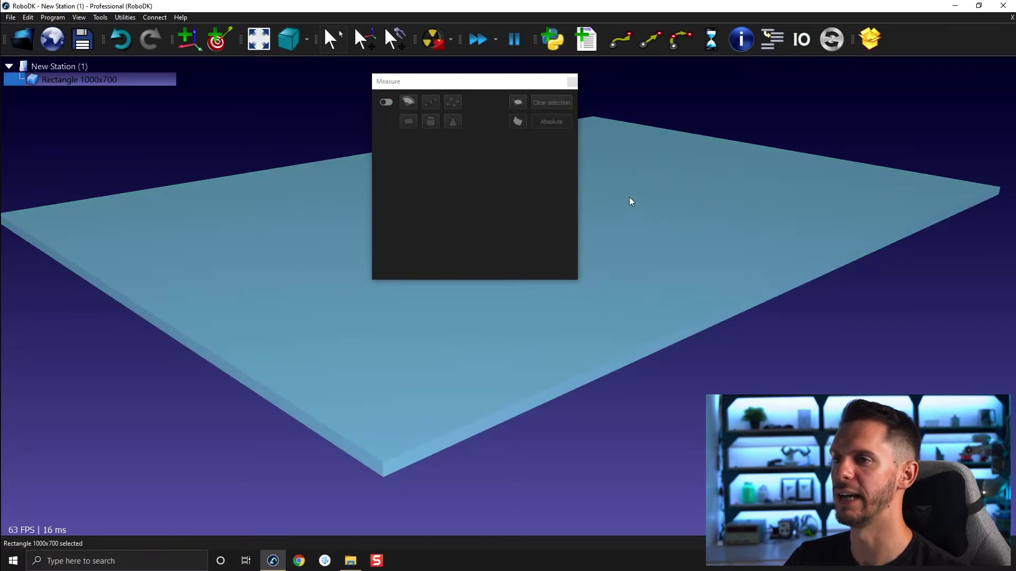
pyautogui.click(386, 103)
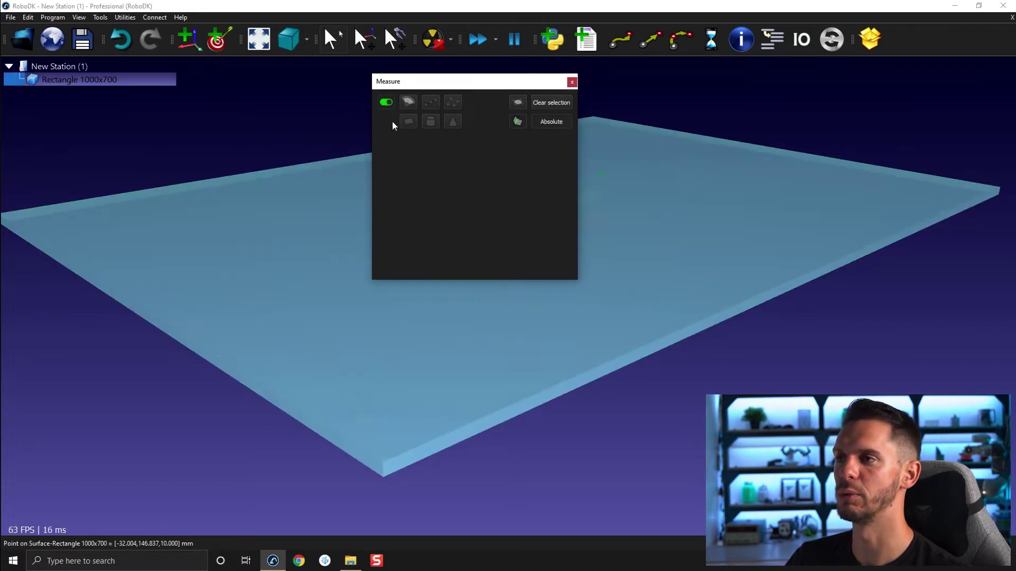
pyautogui.click(386, 103)
pyautogui.click(386, 103)
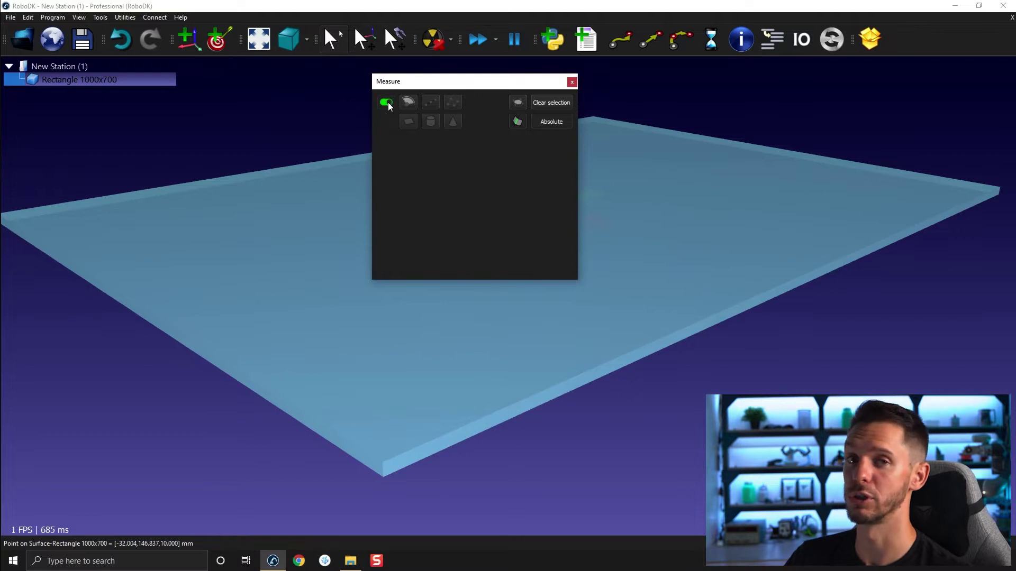
pyautogui.click(645, 70)
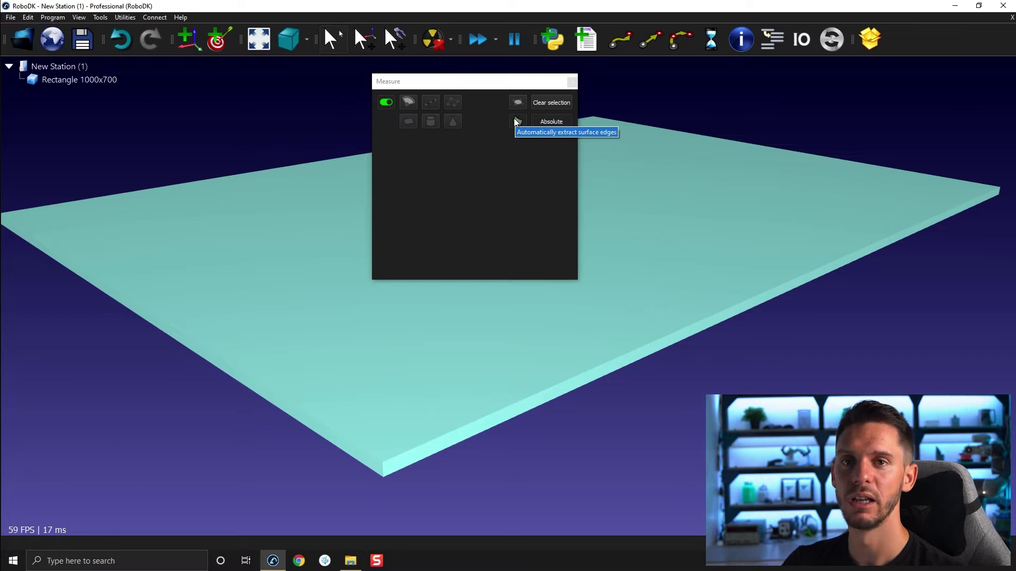
# - Enable 'Automatically extract surface edges' in the Measure dialog
pyautogui.click(515, 121)
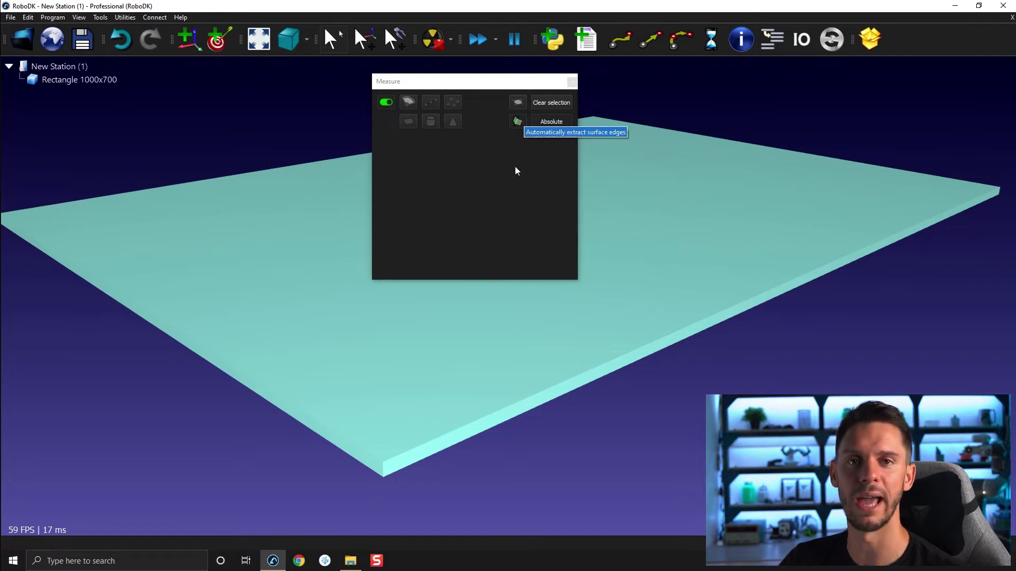
pyautogui.click(514, 126)
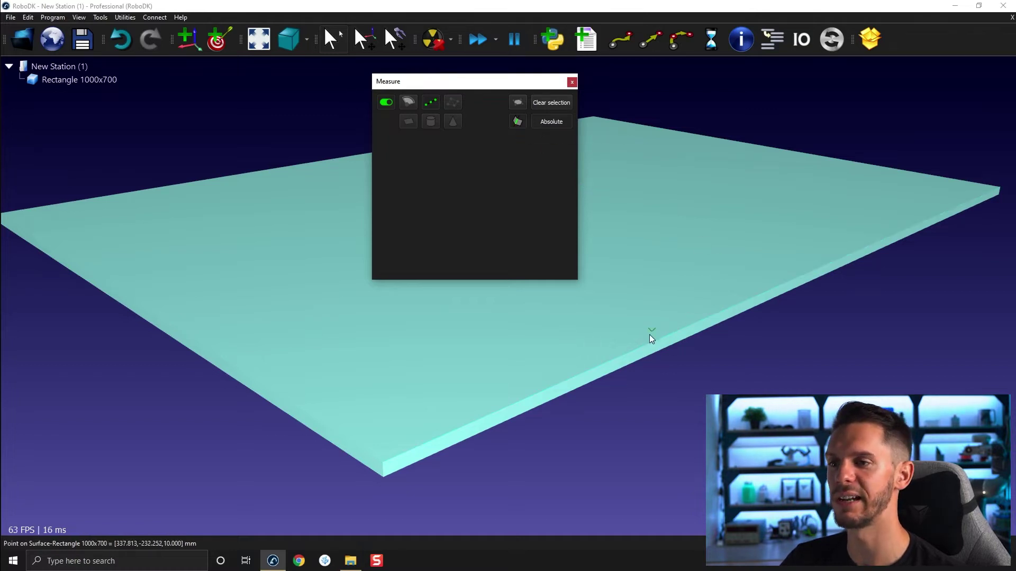
pyautogui.click(811, 272)
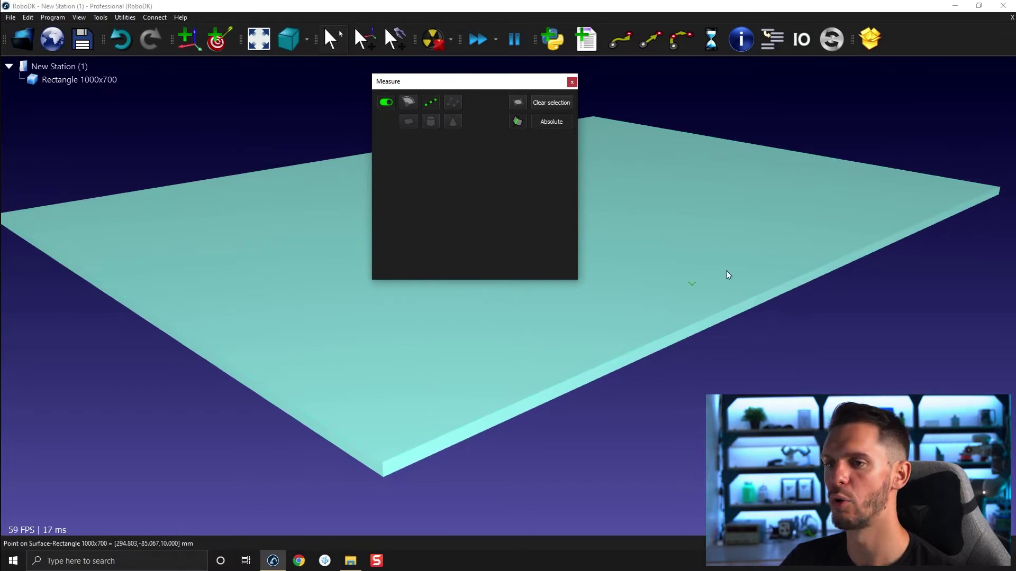
pyautogui.click(809, 274)
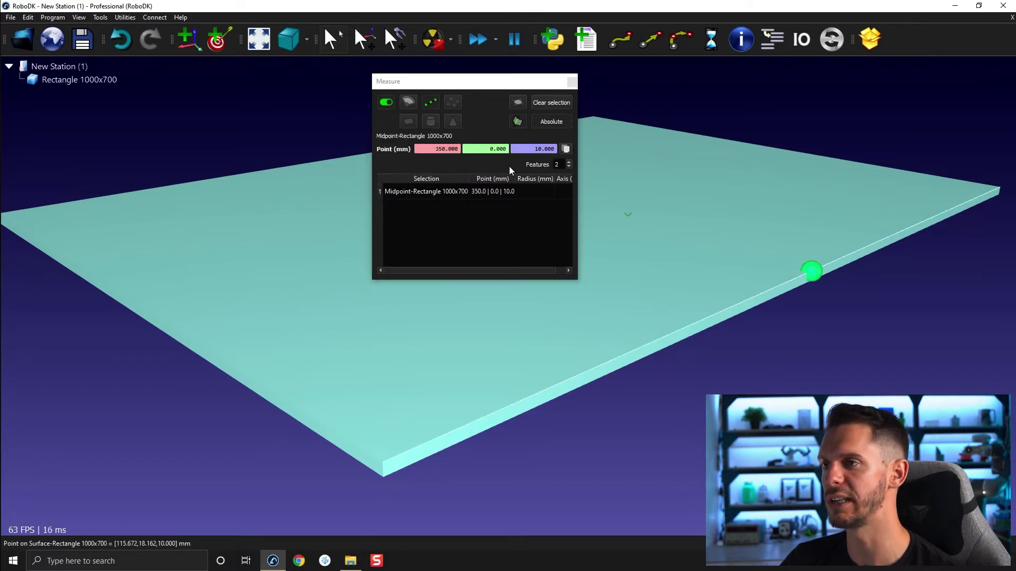
pyautogui.moveTo(495, 87); pyautogui.dragTo(280, 118)
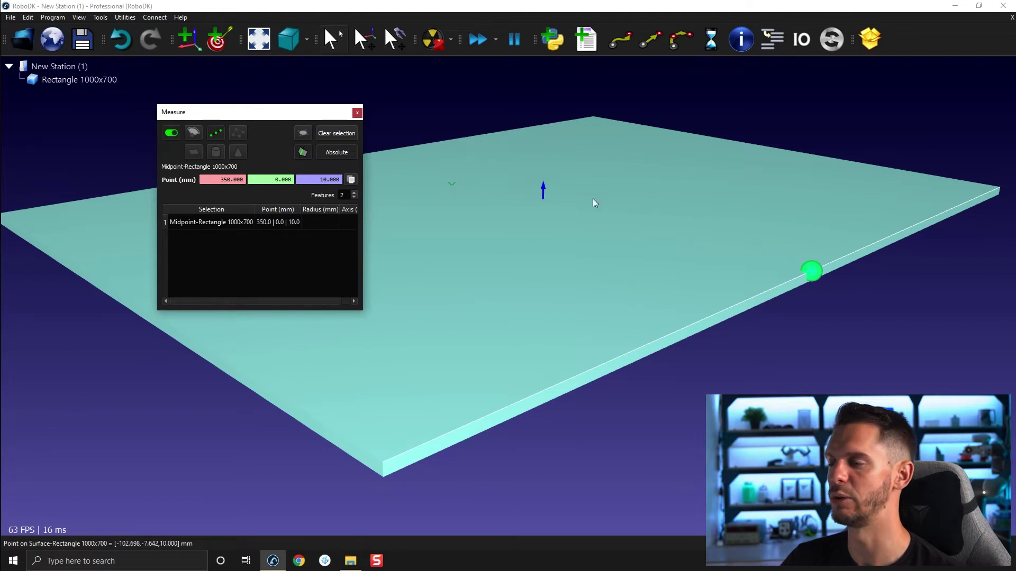
pyautogui.click(347, 137)
pyautogui.moveTo(318, 119)
pyautogui.mouseDown()
pyautogui.moveTo(462, 71)
pyautogui.moveTo(496, 80)
pyautogui.mouseUp()
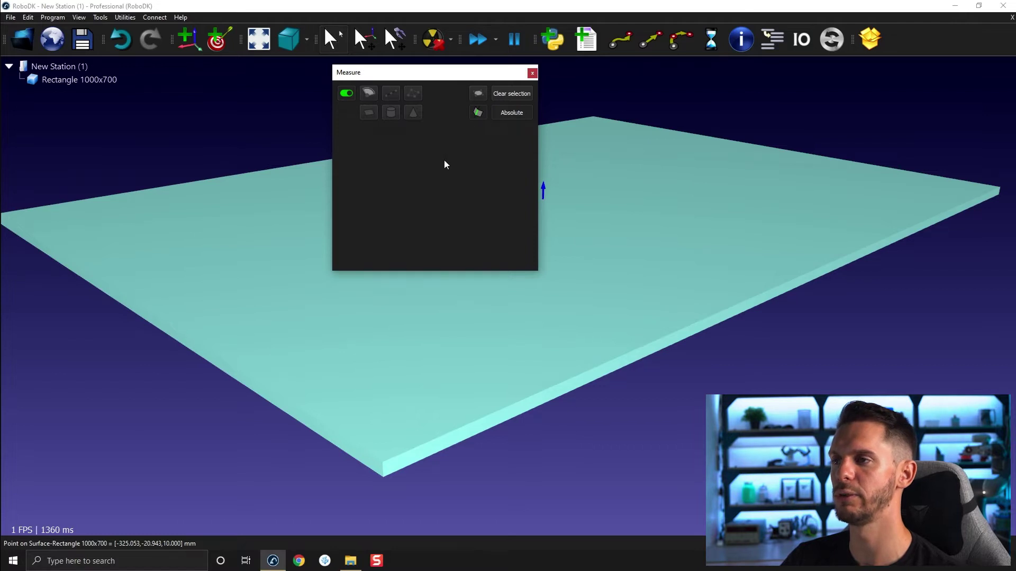
# - Clear the measurement list and switch the Measure tool to edge-midpoint picking
pyautogui.click(611, 166)
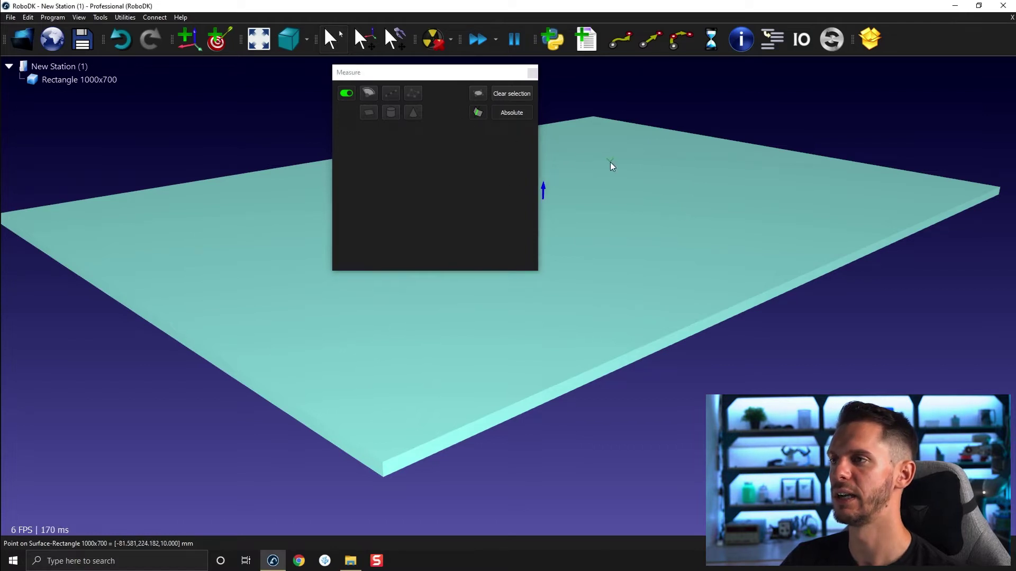
pyautogui.click(510, 94)
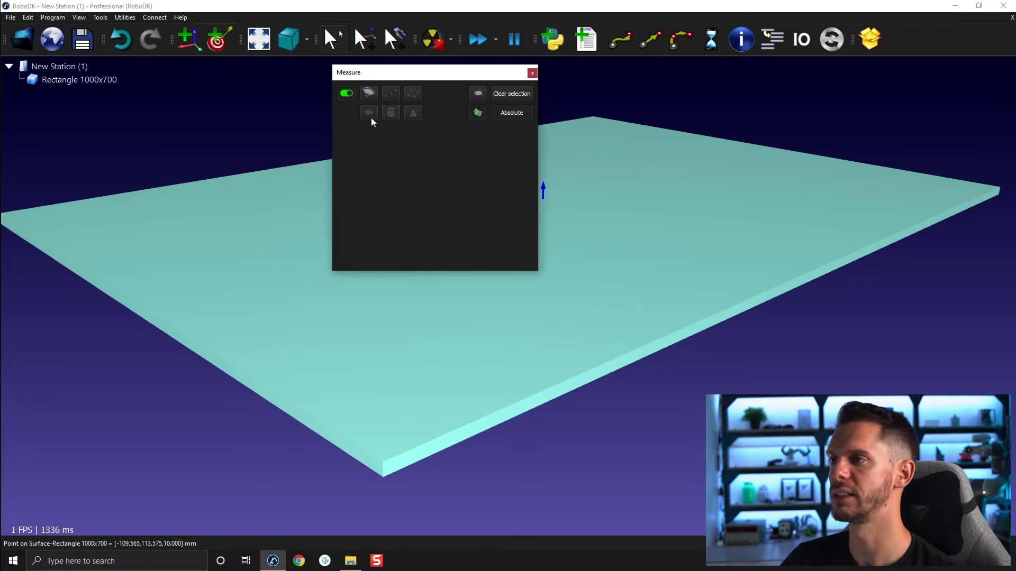
pyautogui.click(369, 113)
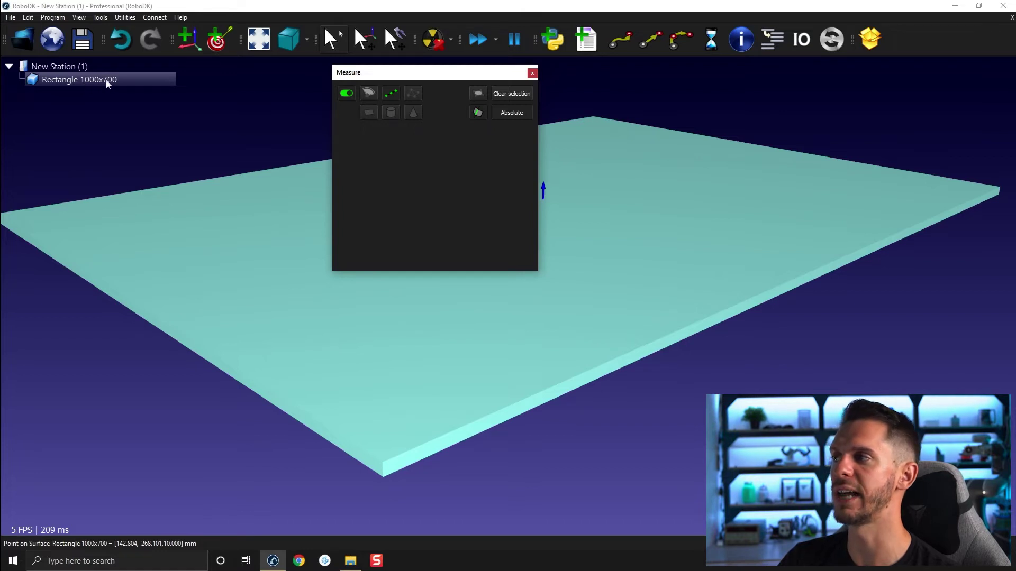
# - Measure the plate's two opposite edge midpoints, 1000 mm apart, and move the panel left
pyautogui.click(383, 464)
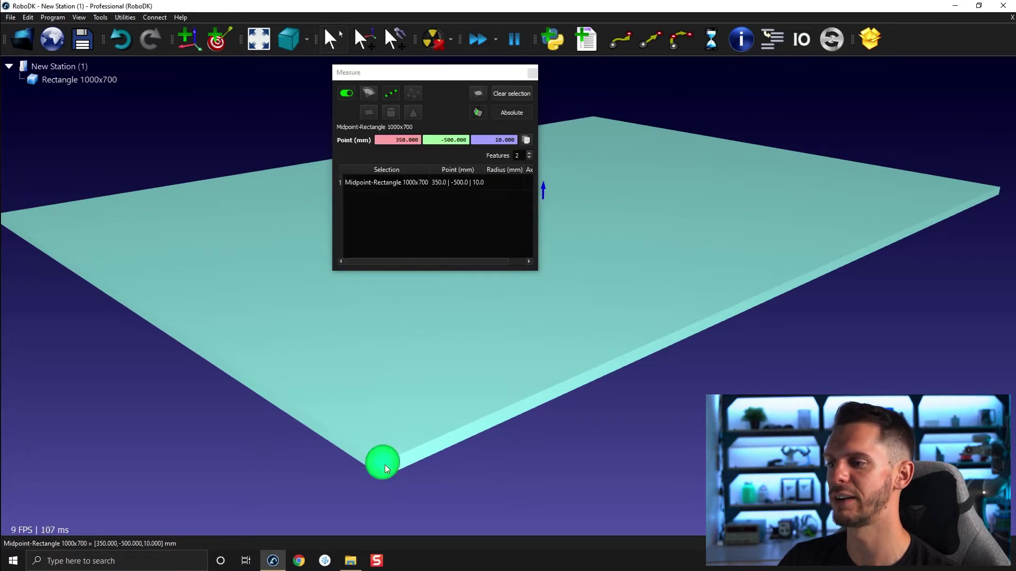
pyautogui.scroll(-2, 595, 370)
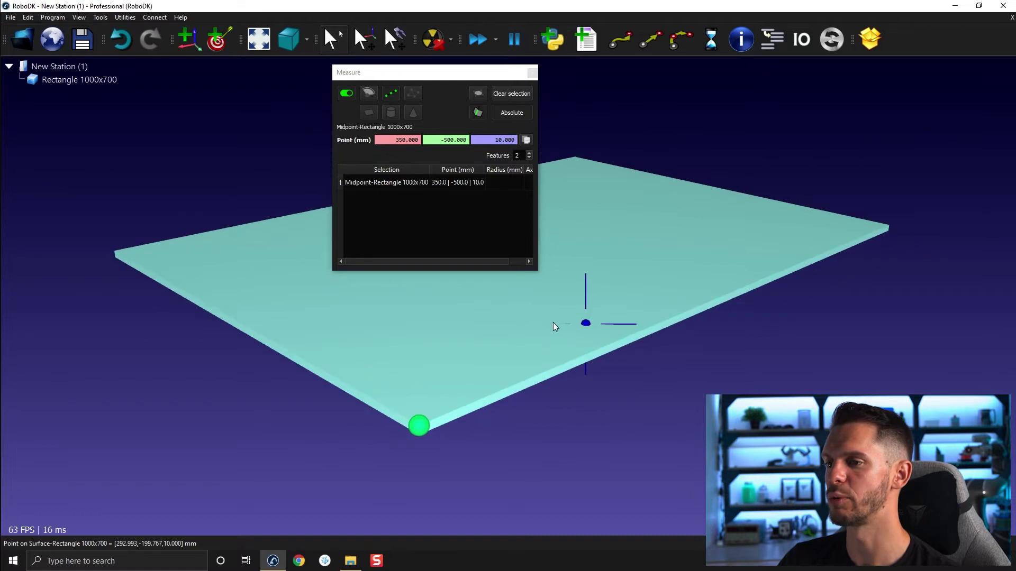
pyautogui.moveTo(554, 322); pyautogui.dragTo(860, 219, button='right')
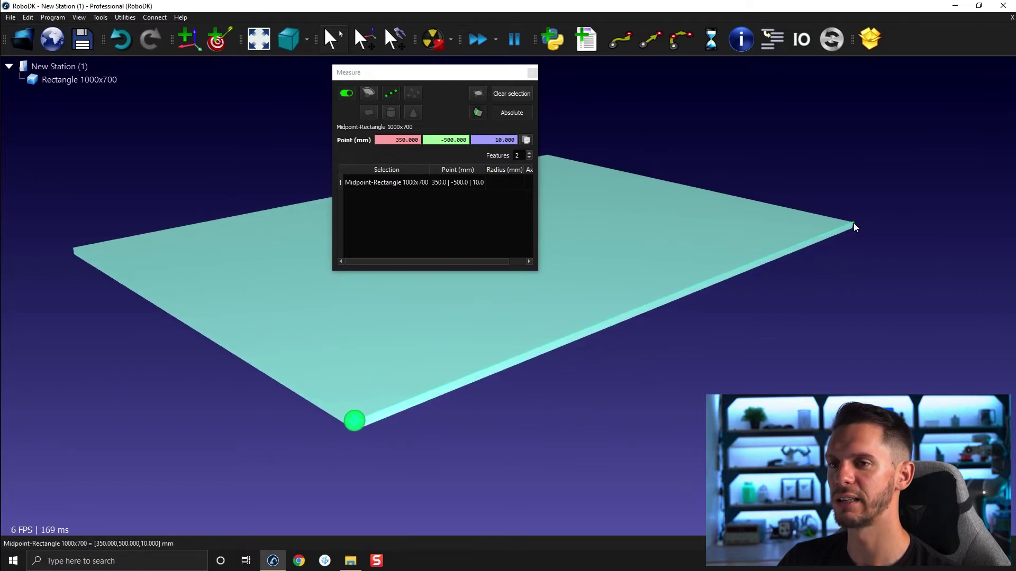
pyautogui.click(852, 223)
pyautogui.moveTo(421, 71)
pyautogui.mouseDown()
pyautogui.moveTo(258, 80)
pyautogui.moveTo(175, 61)
pyautogui.mouseUp()
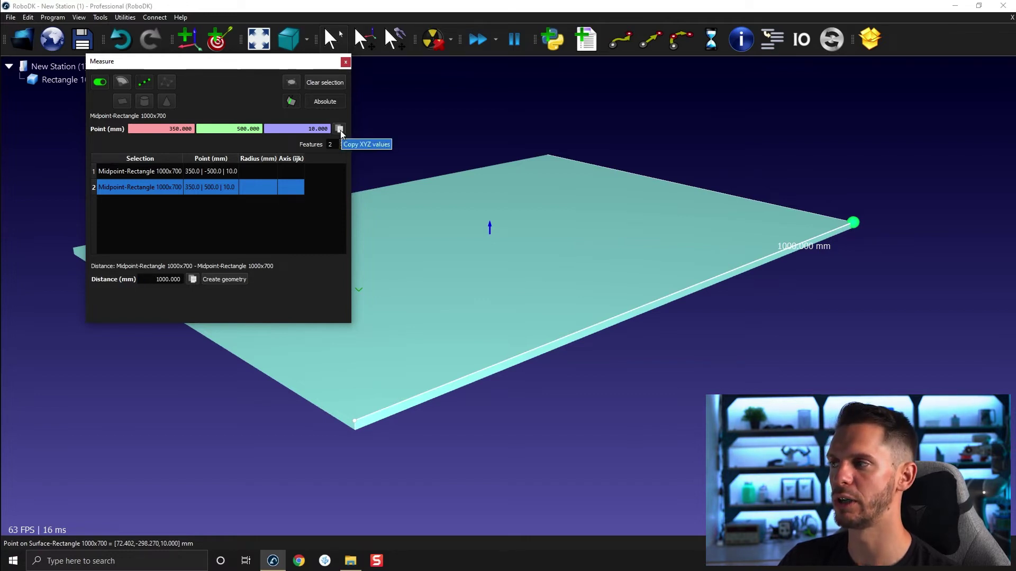
# - Compare the midpoint rows' coordinates (350, ±500, 10 mm), then clear the measurement
pyautogui.click(277, 171)
pyautogui.click(263, 190)
pyautogui.click(264, 170)
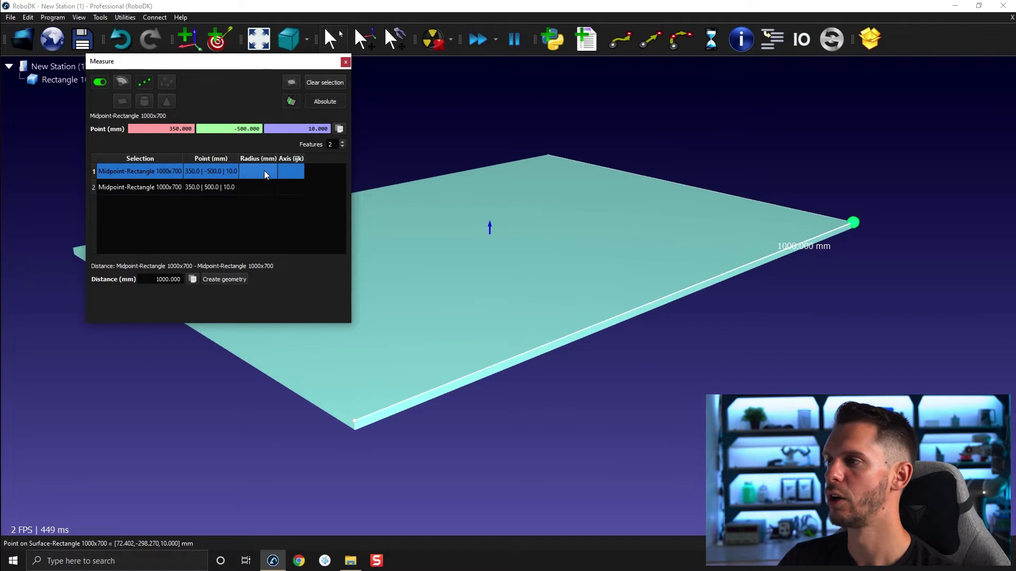
pyautogui.click(258, 172)
pyautogui.click(249, 173)
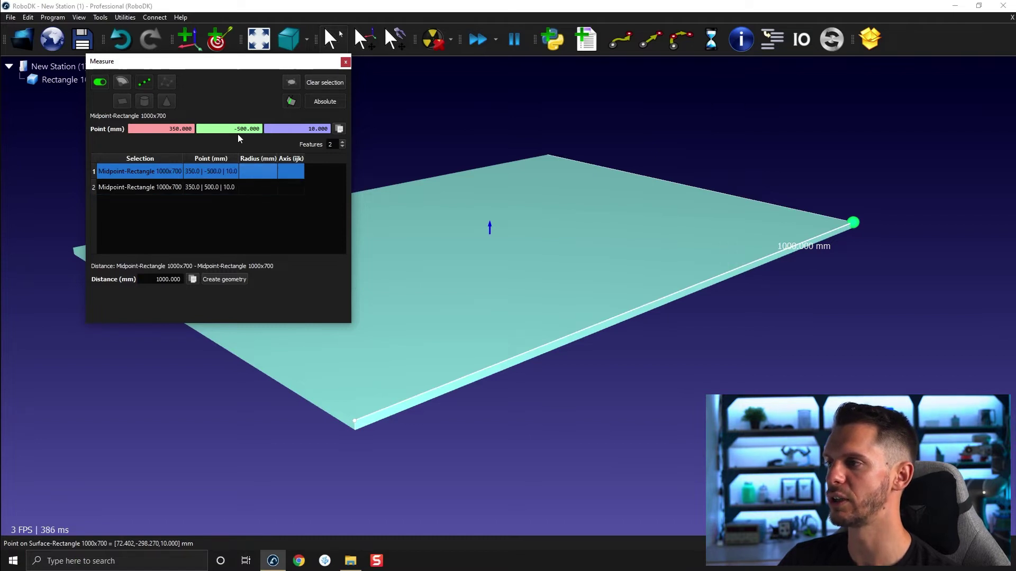
pyautogui.click(233, 187)
pyautogui.click(223, 173)
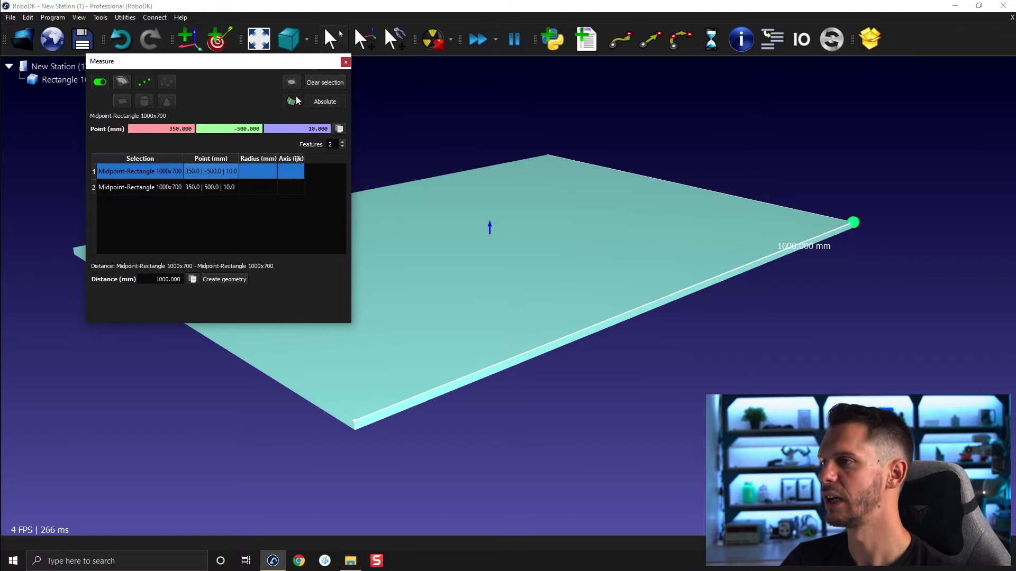
pyautogui.click(324, 82)
pyautogui.scroll(3, 604, 187)
# - Measure the 350 mm edge-midpoint-to-corner distance, clear it, and close Measure
pyautogui.moveTo(604, 186); pyautogui.dragTo(716, 166)
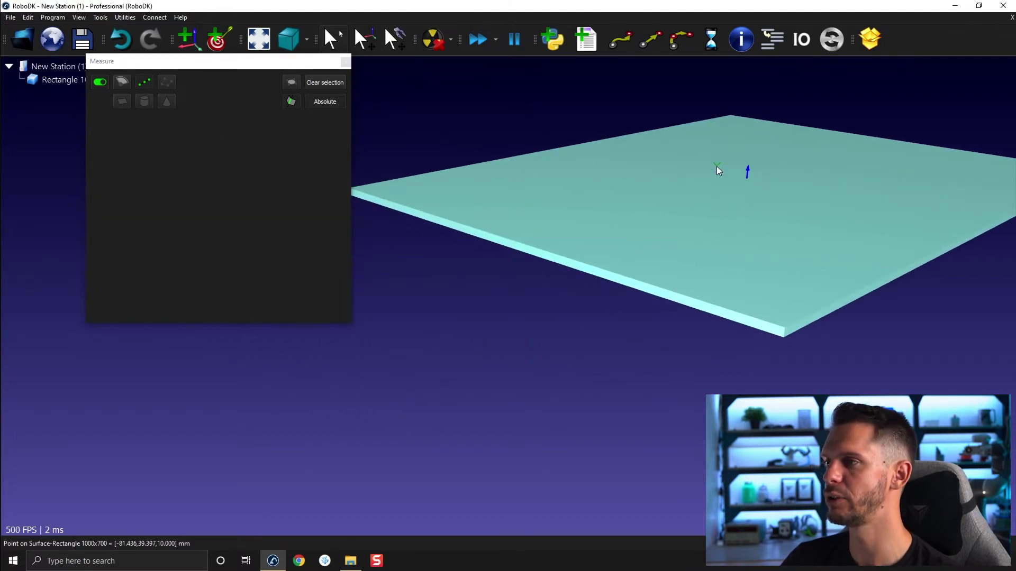
pyautogui.click(524, 249)
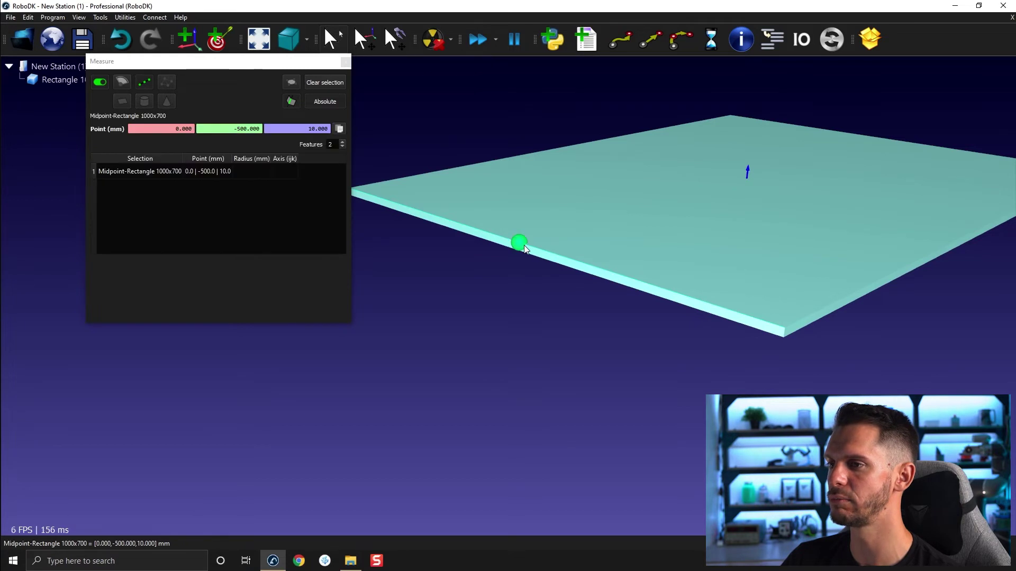
pyautogui.click(787, 329)
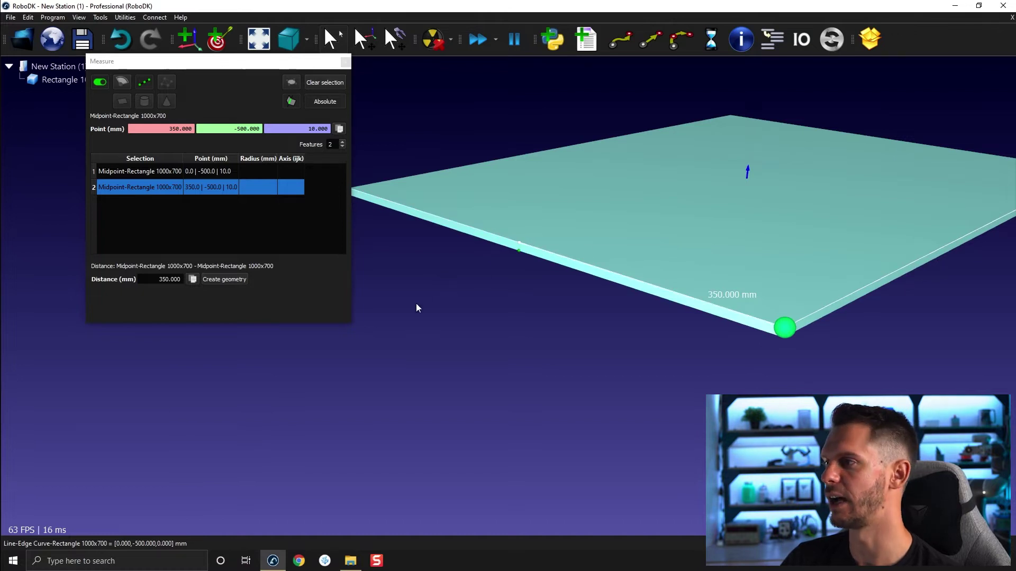
pyautogui.click(322, 83)
pyautogui.click(345, 64)
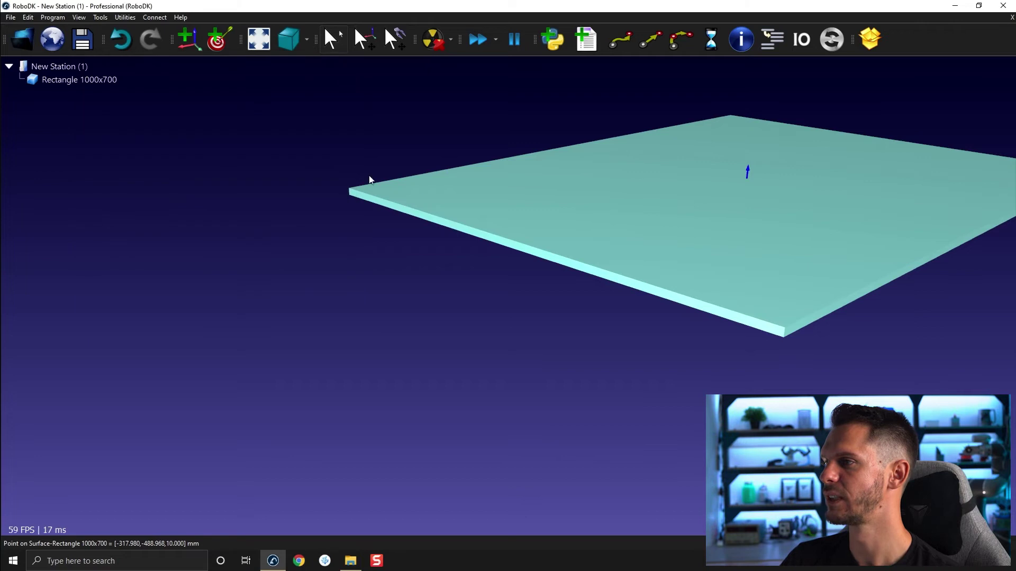
pyautogui.scroll(-3, 369, 180)
pyautogui.scroll(-1, 426, 211)
pyautogui.scroll(2, 413, 208)
pyautogui.scroll(1, 441, 179)
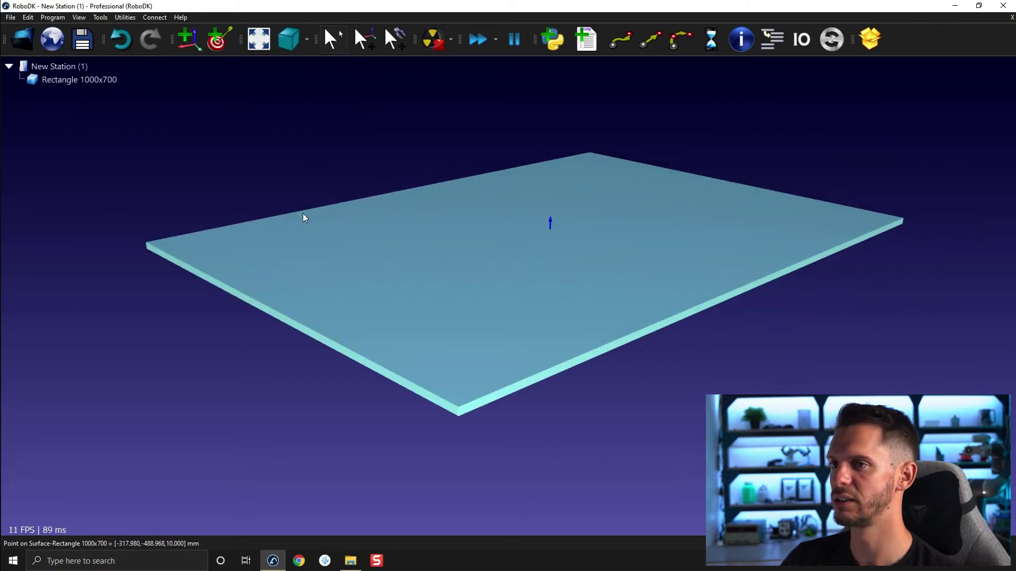
pyautogui.click(351, 561)
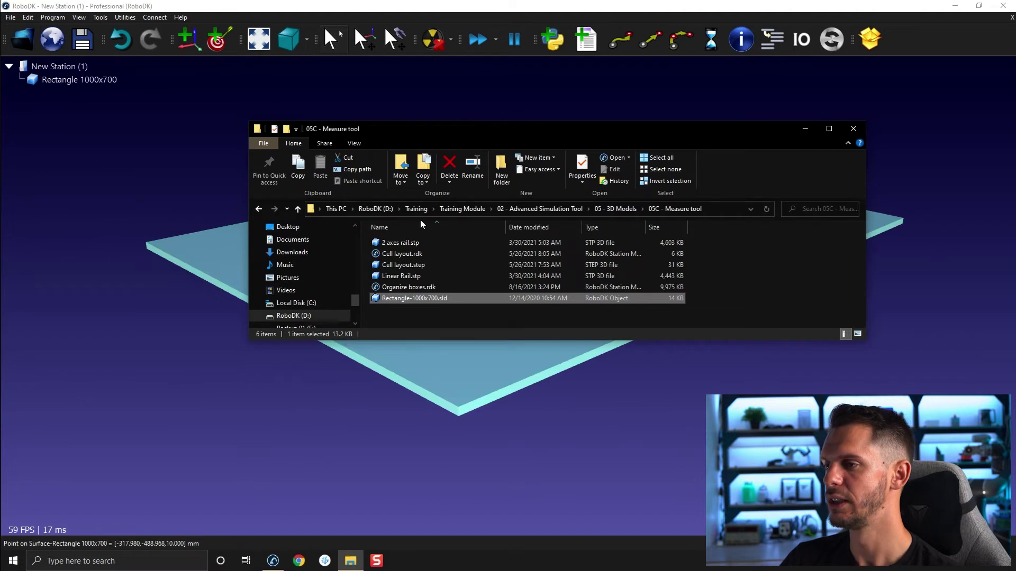
# - Load Linear Rail.stp into the station and delete the Rectangle 1000x700 plate
pyautogui.moveTo(419, 278)
pyautogui.mouseDown()
pyautogui.moveTo(158, 166)
pyautogui.moveTo(126, 128)
pyautogui.mouseUp()
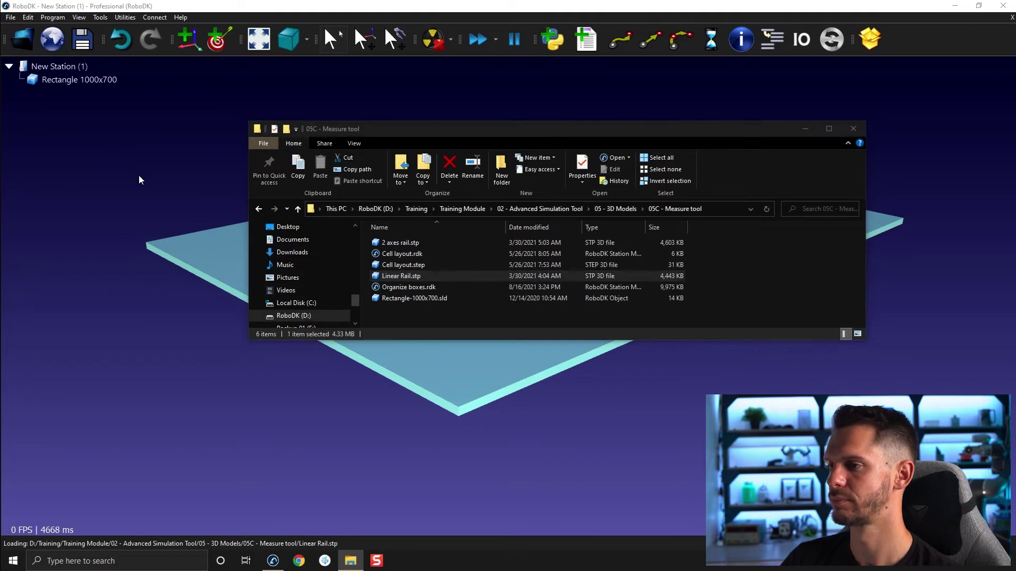
pyautogui.click(806, 128)
pyautogui.scroll(-3, 291, 258)
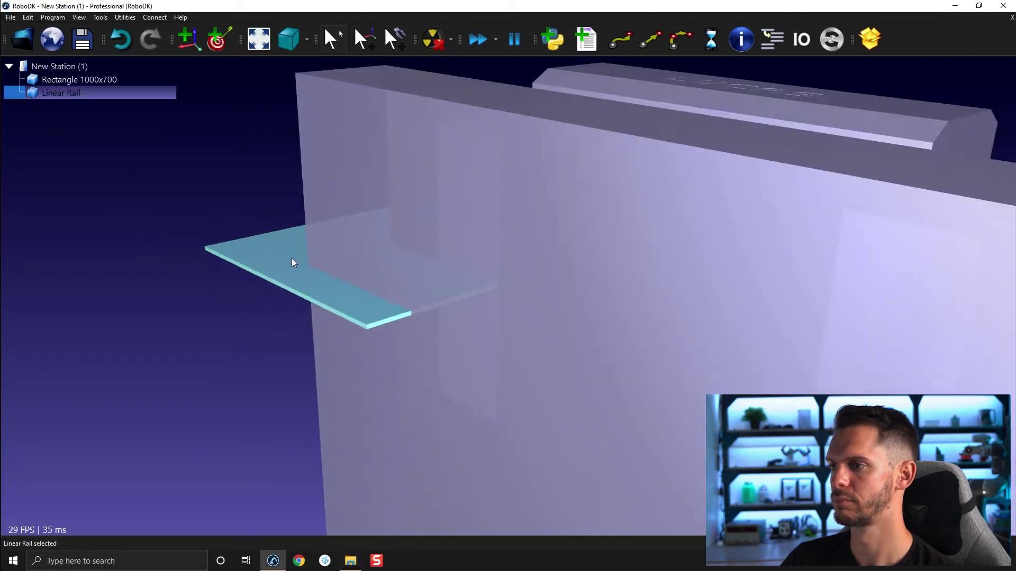
pyautogui.scroll(-2, 311, 252)
pyautogui.moveTo(312, 252)
pyautogui.mouseDown()
pyautogui.moveTo(409, 210)
pyautogui.moveTo(580, 505)
pyautogui.mouseUp()
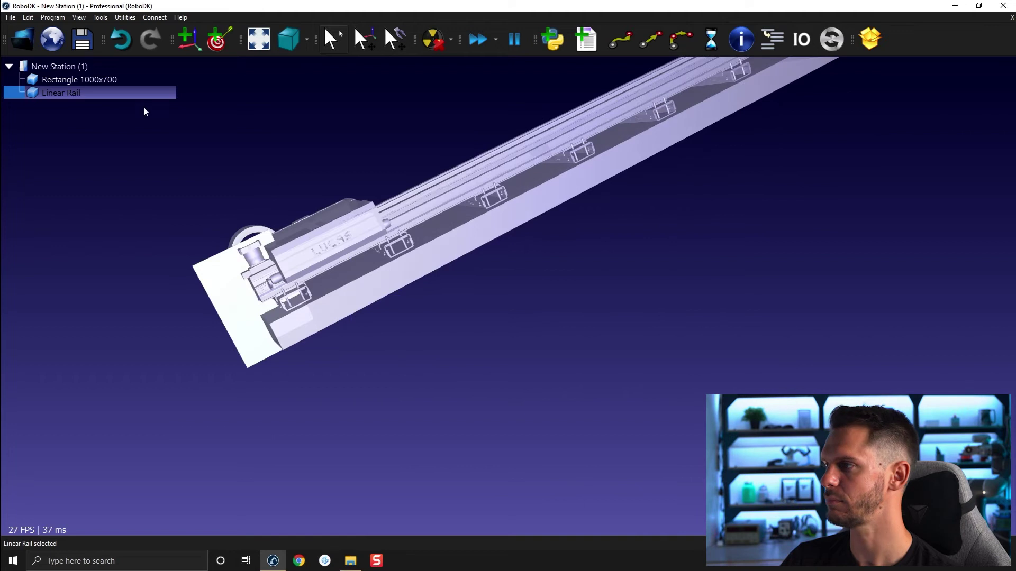
pyautogui.click(127, 83)
pyautogui.press('Delete')
# - Delete the Linear Rail's translucent overlay mesh and peach colour mesh via Change colors
pyautogui.doubleClick(444, 183)
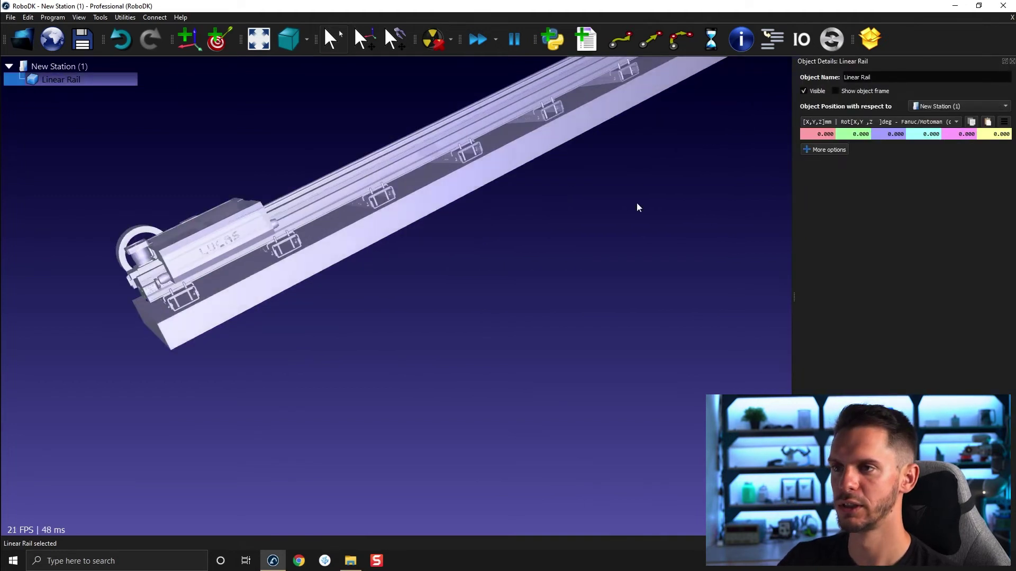
pyautogui.click(830, 149)
pyautogui.click(891, 164)
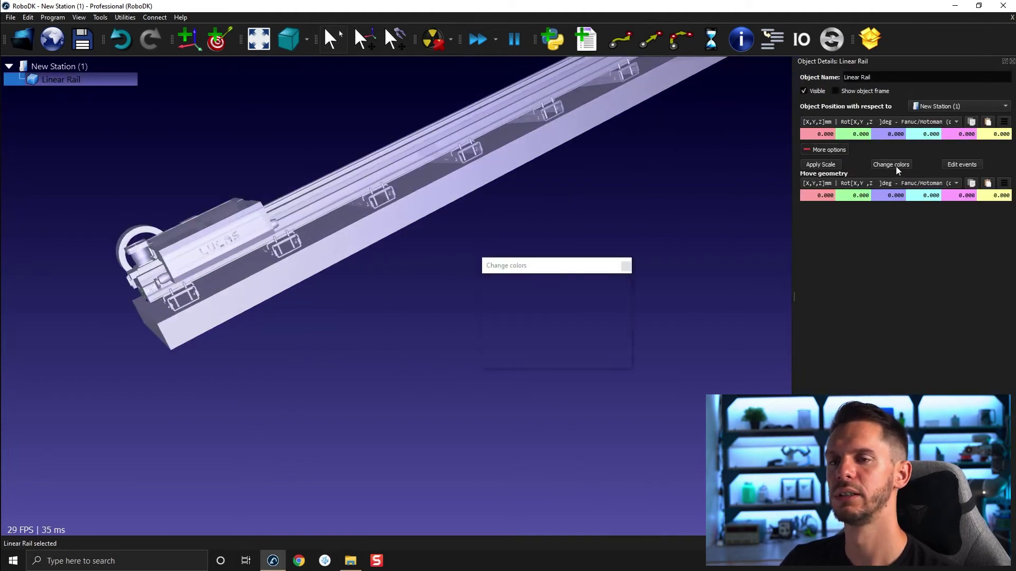
pyautogui.moveTo(565, 370); pyautogui.dragTo(555, 419)
pyautogui.rightClick(554, 371)
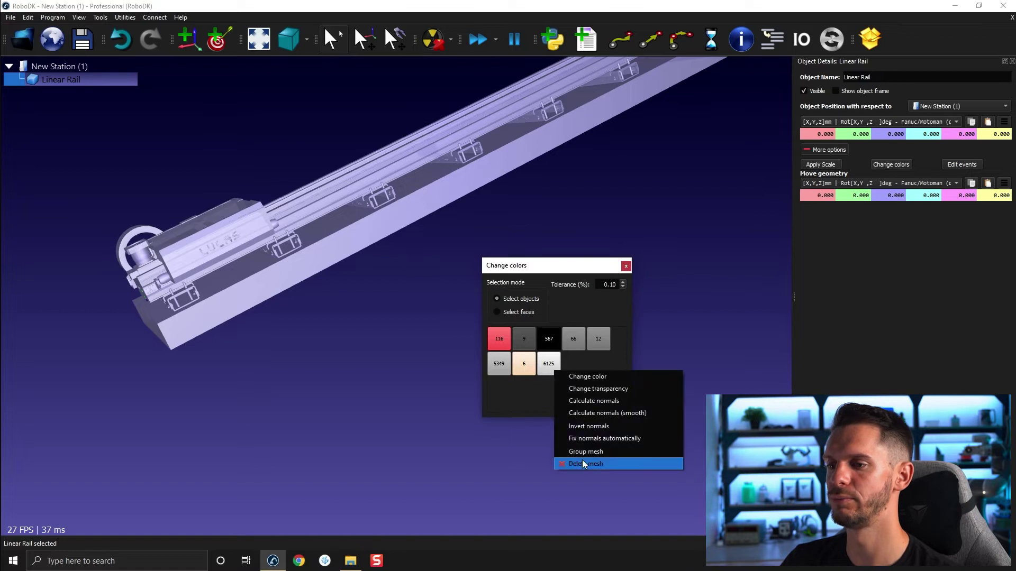
pyautogui.click(582, 458)
pyautogui.rightClick(541, 332)
pyautogui.click(564, 422)
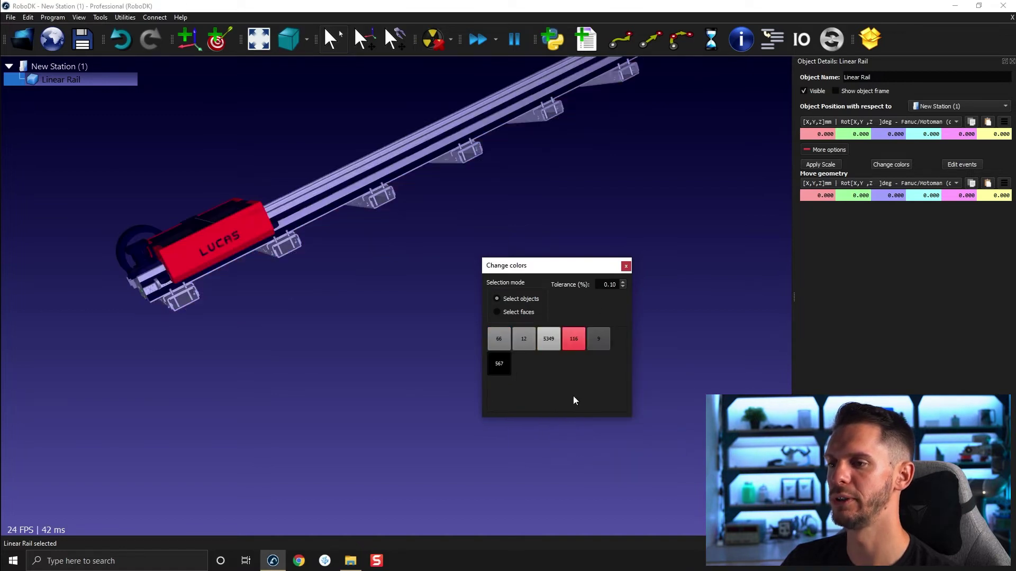
pyautogui.click(626, 265)
# - Orbit around the recolored rail, close its details panel, and deselect it
pyautogui.moveTo(310, 283)
pyautogui.mouseDown()
pyautogui.moveTo(419, 160)
pyautogui.moveTo(408, 237)
pyautogui.moveTo(417, 228)
pyautogui.moveTo(501, 240)
pyautogui.moveTo(479, 254)
pyautogui.moveTo(698, 159)
pyautogui.mouseUp()
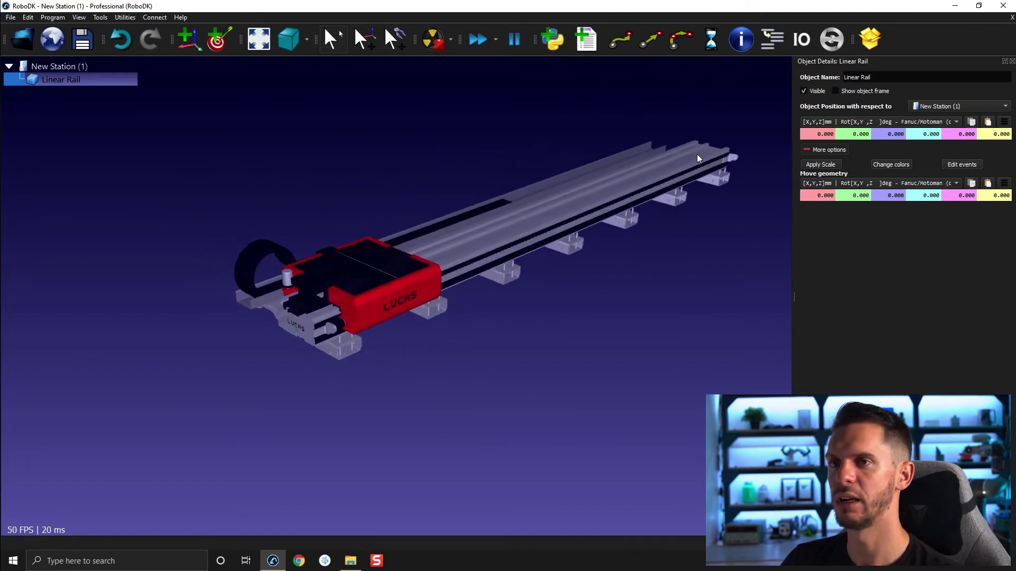
pyautogui.click(1012, 62)
pyautogui.moveTo(583, 233)
pyautogui.mouseDown()
pyautogui.moveTo(580, 242)
pyautogui.moveTo(580, 232)
pyautogui.moveTo(464, 264)
pyautogui.moveTo(535, 301)
pyautogui.moveTo(503, 253)
pyautogui.moveTo(505, 300)
pyautogui.moveTo(500, 266)
pyautogui.moveTo(533, 280)
pyautogui.moveTo(263, 256)
pyautogui.mouseUp()
pyautogui.scroll(3, 325, 274)
pyautogui.scroll(3, 421, 252)
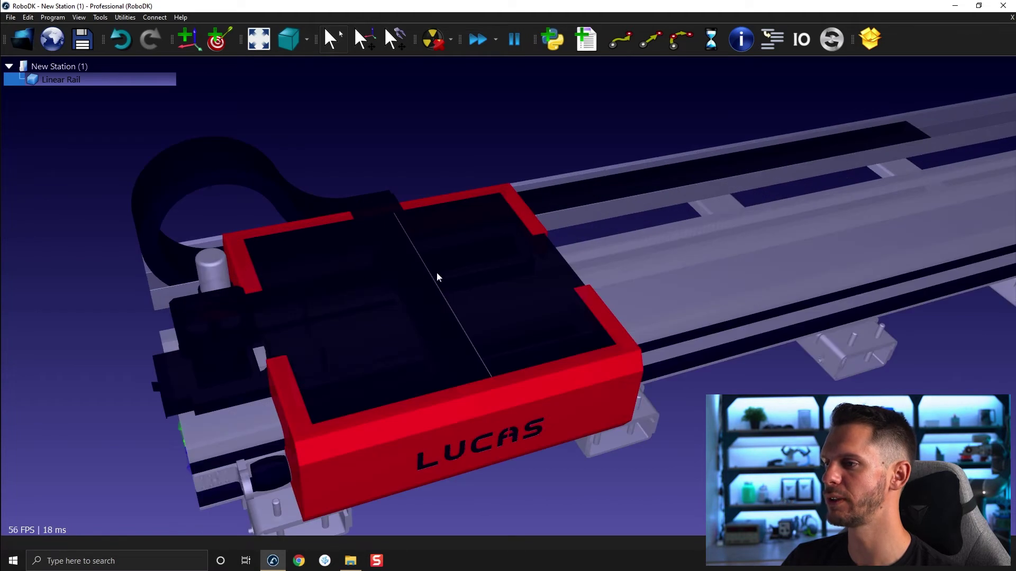
pyautogui.scroll(-5, 397, 269)
pyautogui.scroll(3, 414, 262)
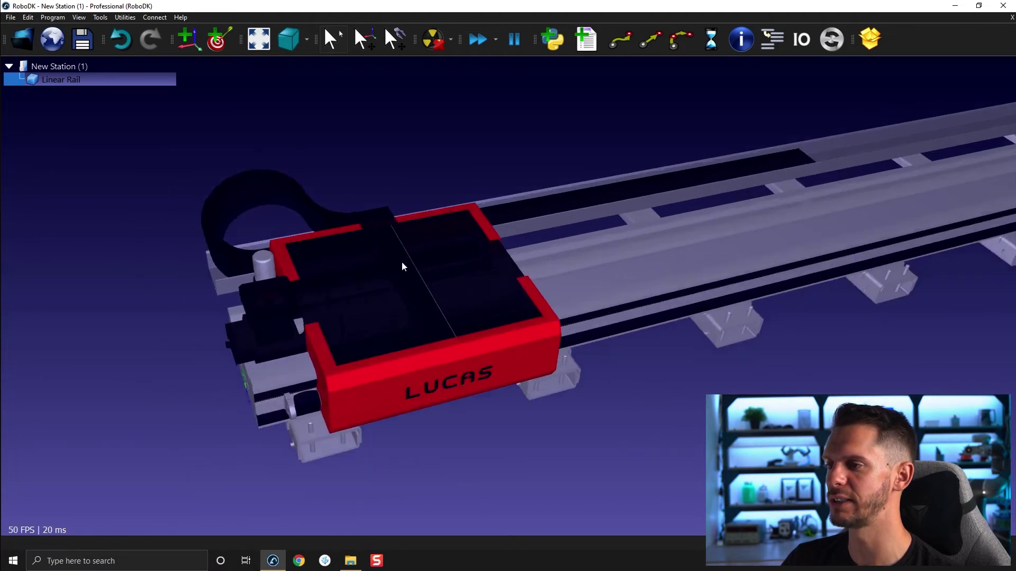
pyautogui.click(445, 148)
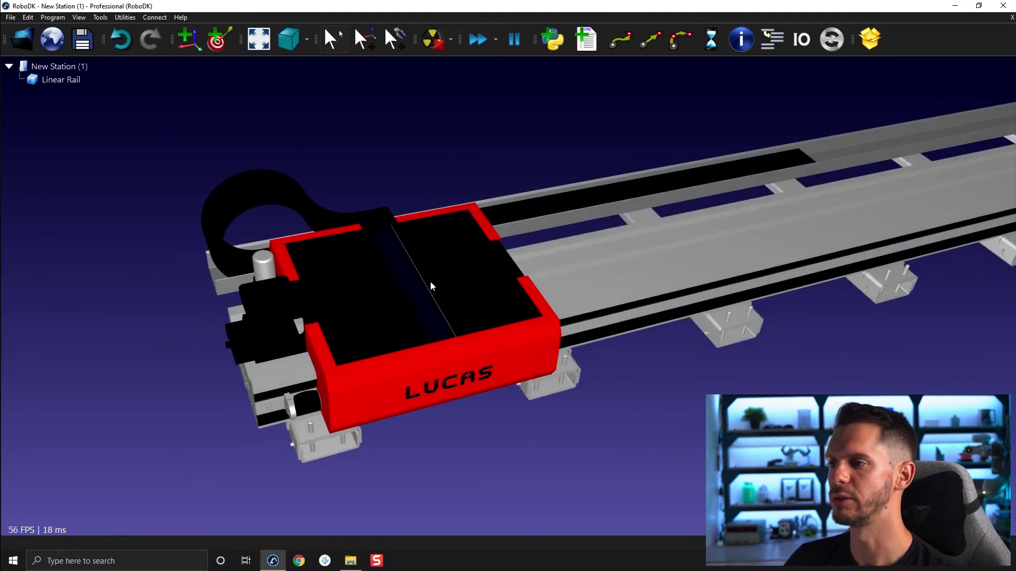
# - Measure the carriage top face as a plane: point 705, 391, 0 mm, axis 0, -1, 0
pyautogui.click(102, 17)
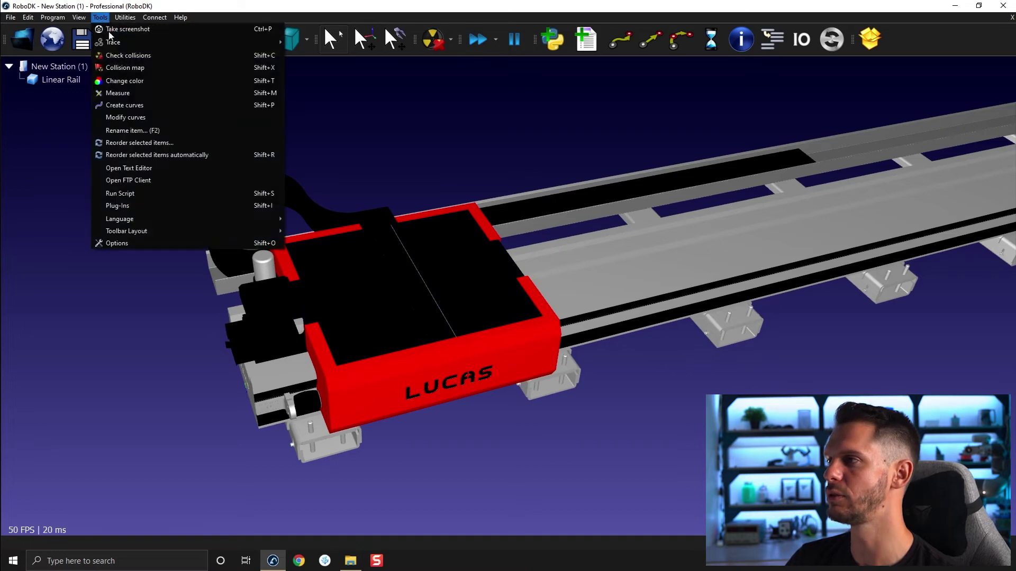
pyautogui.click(128, 94)
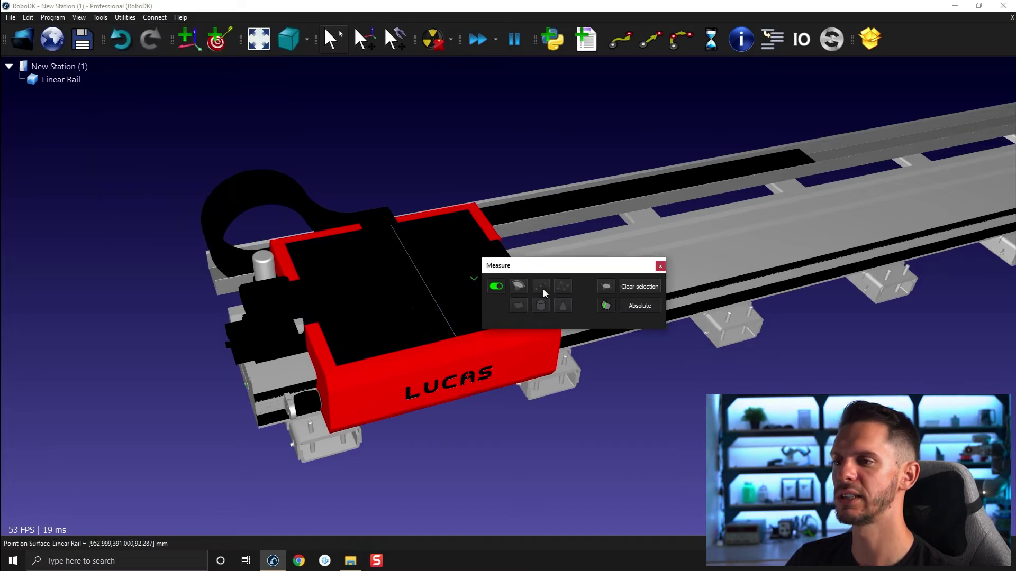
pyautogui.click(521, 309)
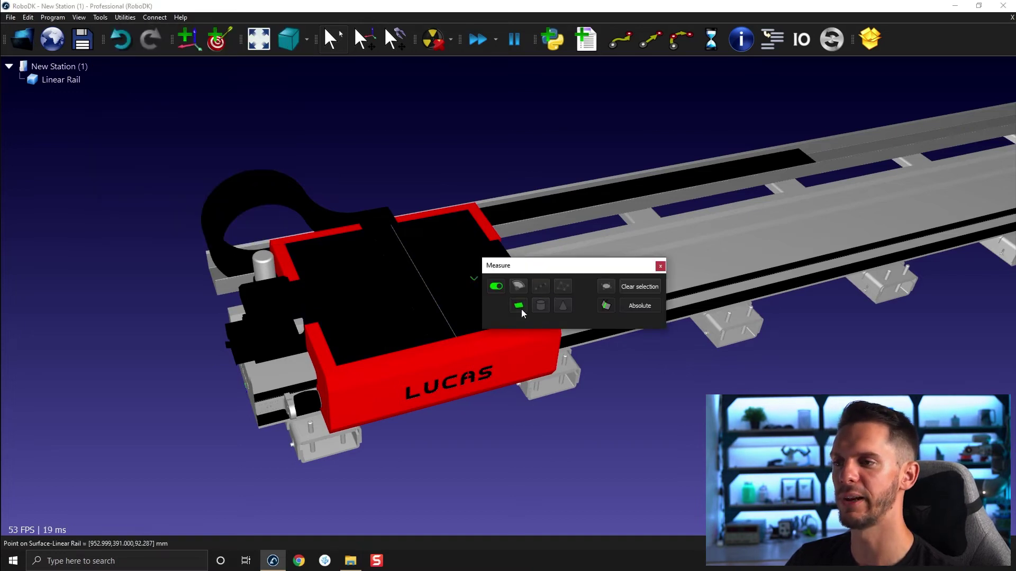
pyautogui.click(443, 249)
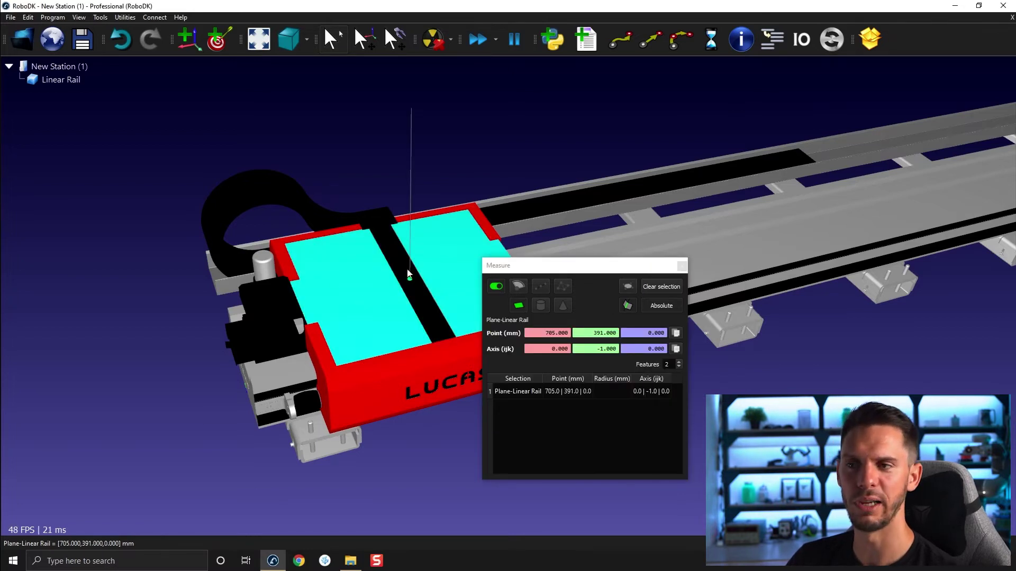
pyautogui.moveTo(540, 271); pyautogui.dragTo(629, 109)
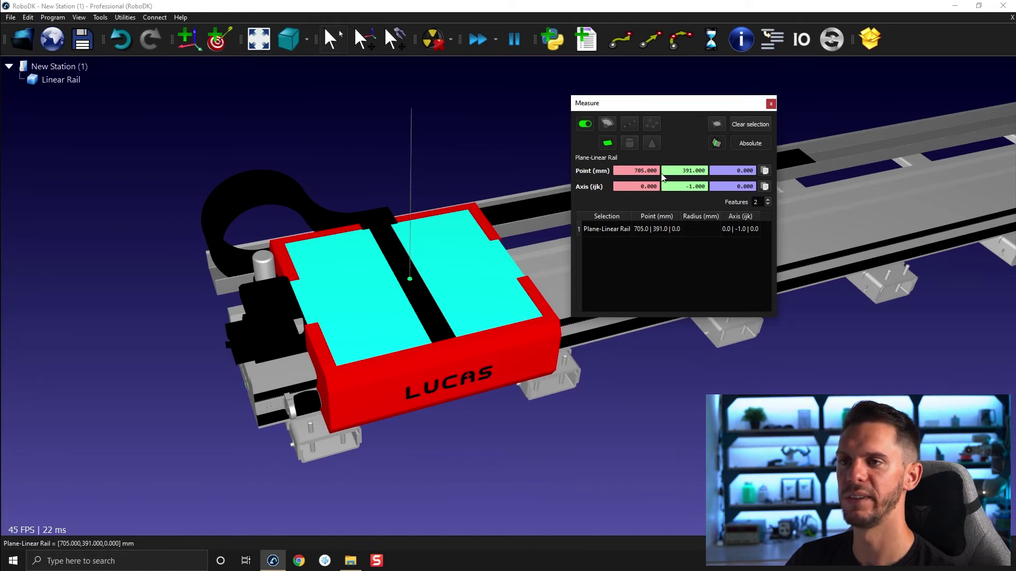
pyautogui.click(26, 34)
pyautogui.scroll(-4, 294, 193)
pyautogui.scroll(-4, 294, 193)
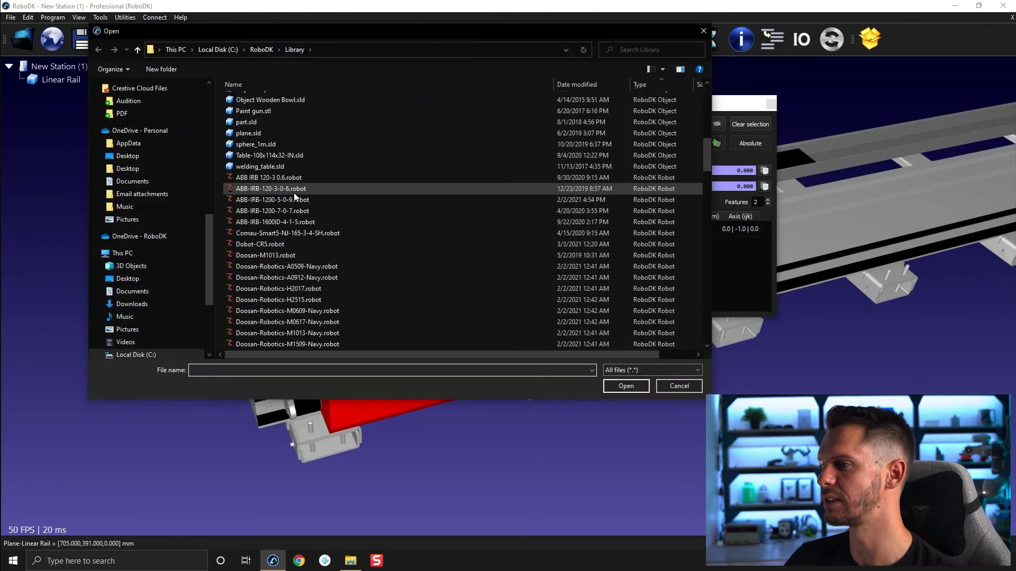
pyautogui.scroll(-3, 293, 193)
pyautogui.scroll(-3, 294, 193)
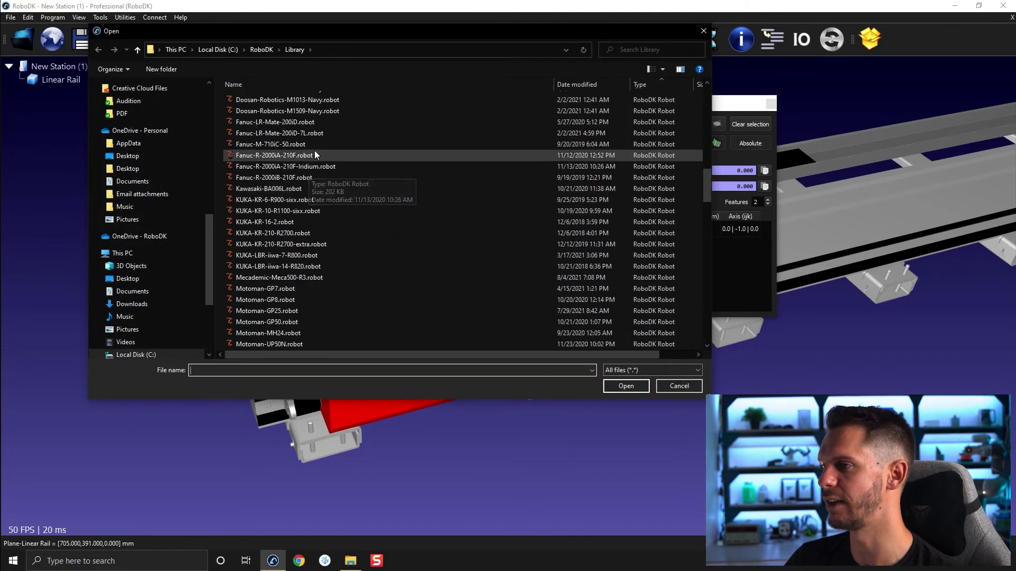
# - Copy the measured face point (705, 391, 0 mm), close Measure, and open the robot base details
pyautogui.doubleClick(291, 234)
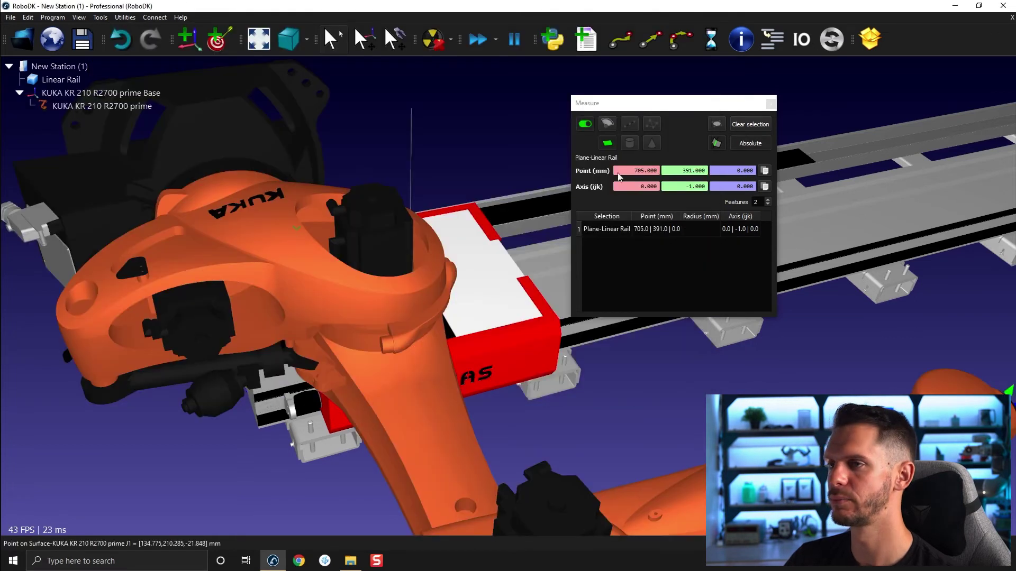
pyautogui.click(772, 104)
pyautogui.scroll(-5, 677, 219)
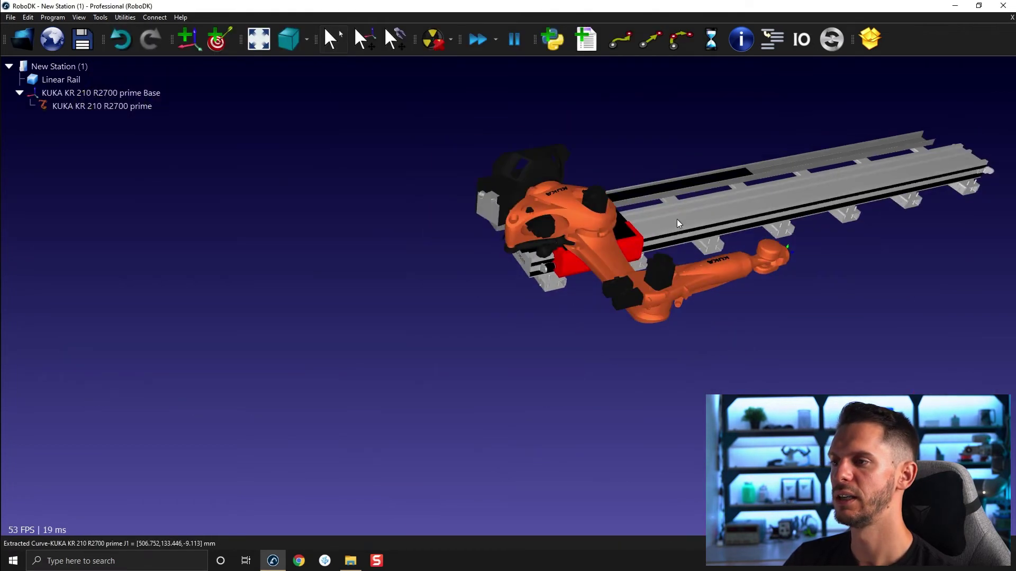
pyautogui.moveTo(676, 219)
pyautogui.mouseDown()
pyautogui.moveTo(501, 306)
pyautogui.moveTo(529, 277)
pyautogui.moveTo(411, 151)
pyautogui.mouseUp()
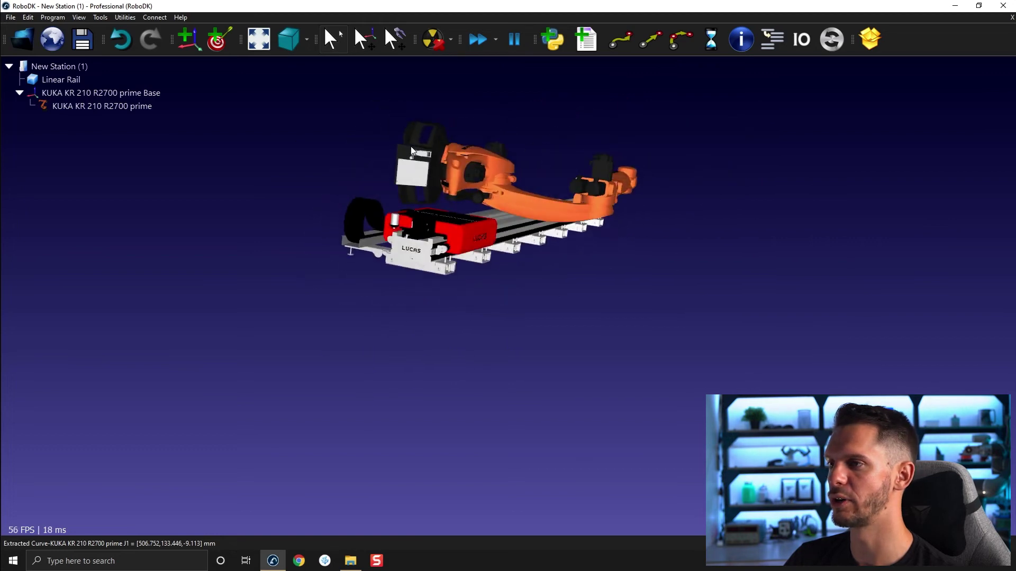
pyautogui.doubleClick(91, 97)
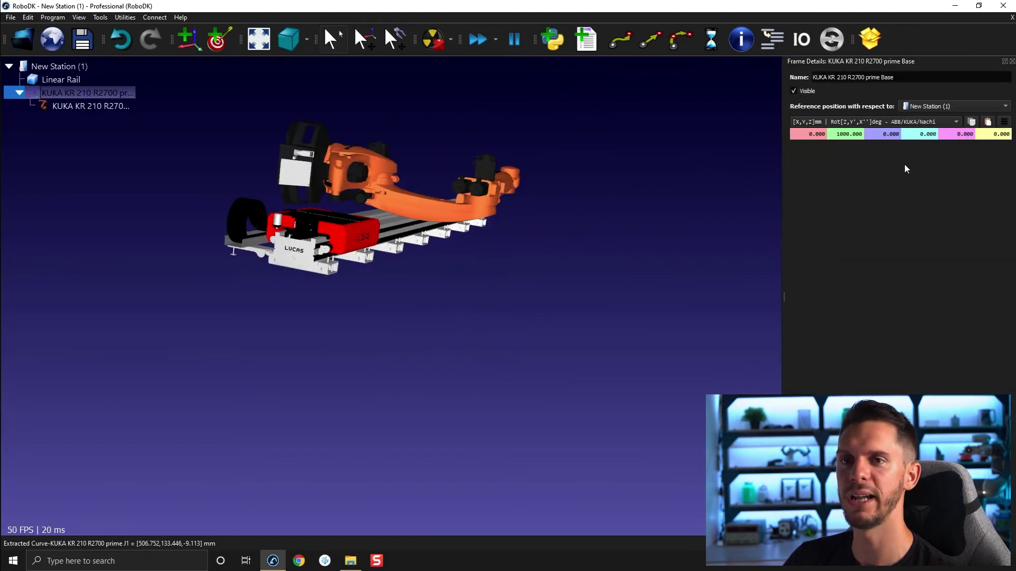
# - Place the KUKA robot base at 705, 391 mm, rotated -90°, and check it on the rail
pyautogui.click(989, 124)
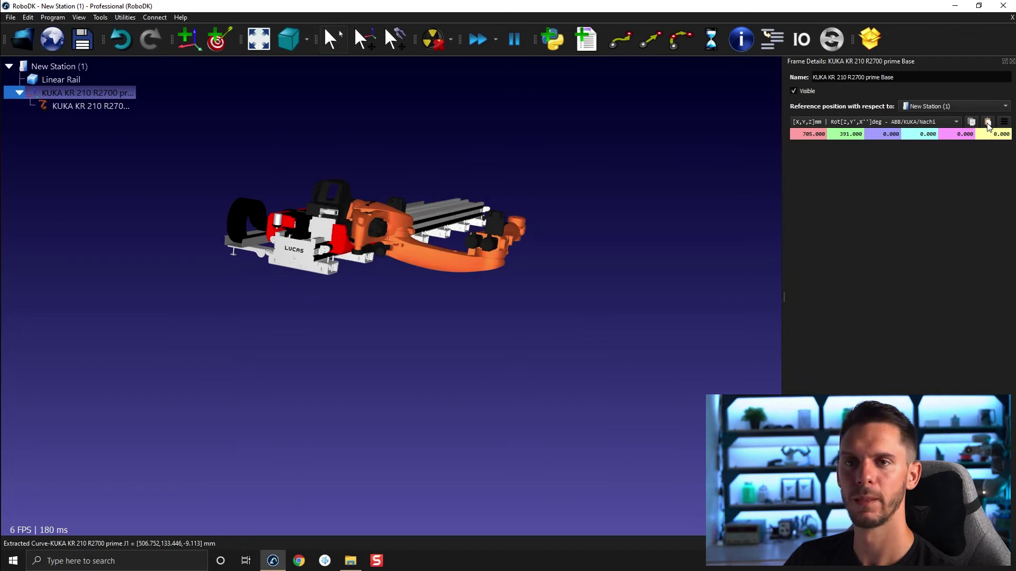
pyautogui.moveTo(320, 199); pyautogui.dragTo(341, 294)
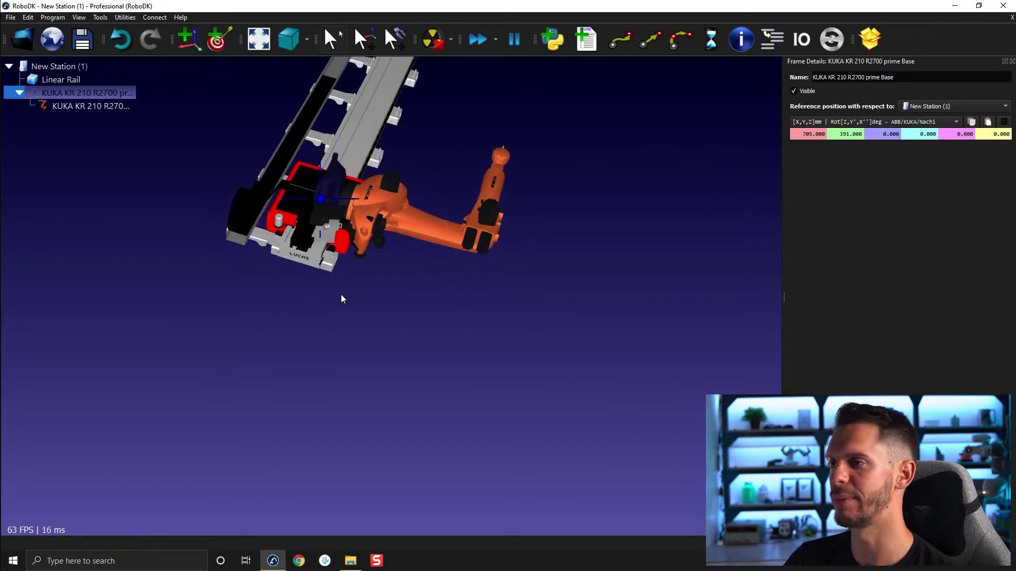
pyautogui.scroll(3, 312, 172)
pyautogui.scroll(2, 357, 212)
pyautogui.moveTo(357, 211)
pyautogui.mouseDown()
pyautogui.moveTo(447, 247)
pyautogui.moveTo(453, 286)
pyautogui.mouseUp()
pyautogui.scroll(2, 386, 304)
pyautogui.scroll(2, 355, 287)
pyautogui.moveTo(355, 286)
pyautogui.mouseDown()
pyautogui.moveTo(377, 298)
pyautogui.moveTo(330, 297)
pyautogui.moveTo(368, 309)
pyautogui.moveTo(347, 260)
pyautogui.moveTo(354, 270)
pyautogui.mouseUp()
pyautogui.scroll(-3, 380, 296)
pyautogui.scroll(-3, 383, 347)
pyautogui.moveTo(383, 348)
pyautogui.mouseDown()
pyautogui.moveTo(251, 304)
pyautogui.moveTo(485, 319)
pyautogui.moveTo(765, 126)
pyautogui.mouseUp()
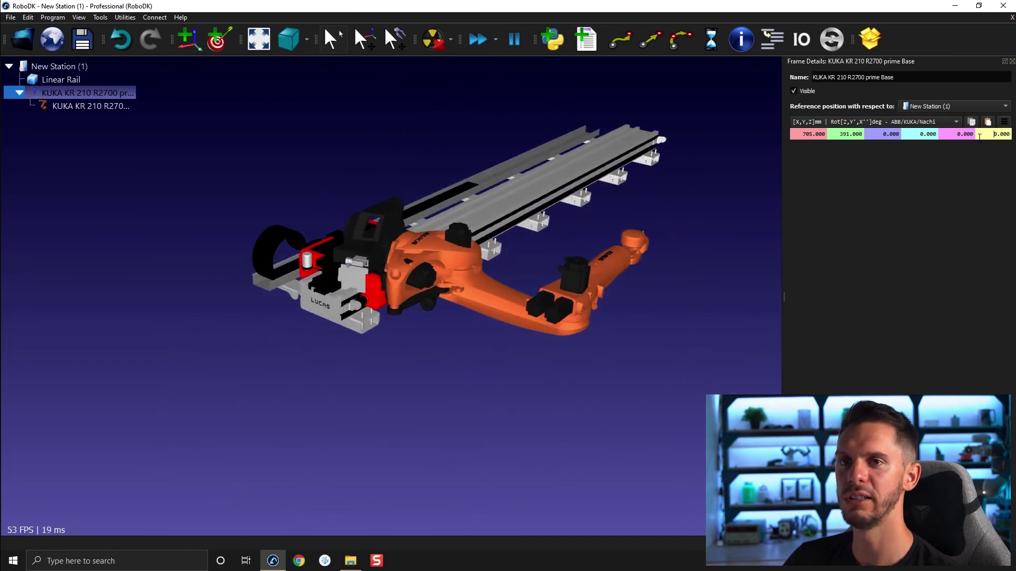
pyautogui.scroll(5, 980, 137)
pyautogui.scroll(5, 978, 136)
pyautogui.scroll(5, 977, 133)
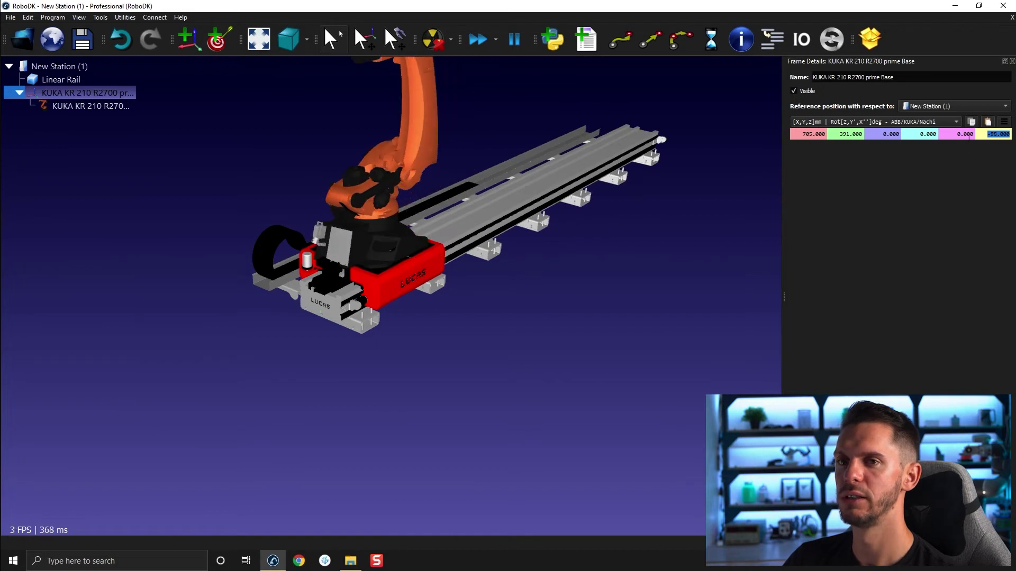
pyautogui.moveTo(510, 173)
pyautogui.mouseDown()
pyautogui.moveTo(363, 192)
pyautogui.moveTo(328, 282)
pyautogui.moveTo(500, 245)
pyautogui.moveTo(357, 230)
pyautogui.mouseUp()
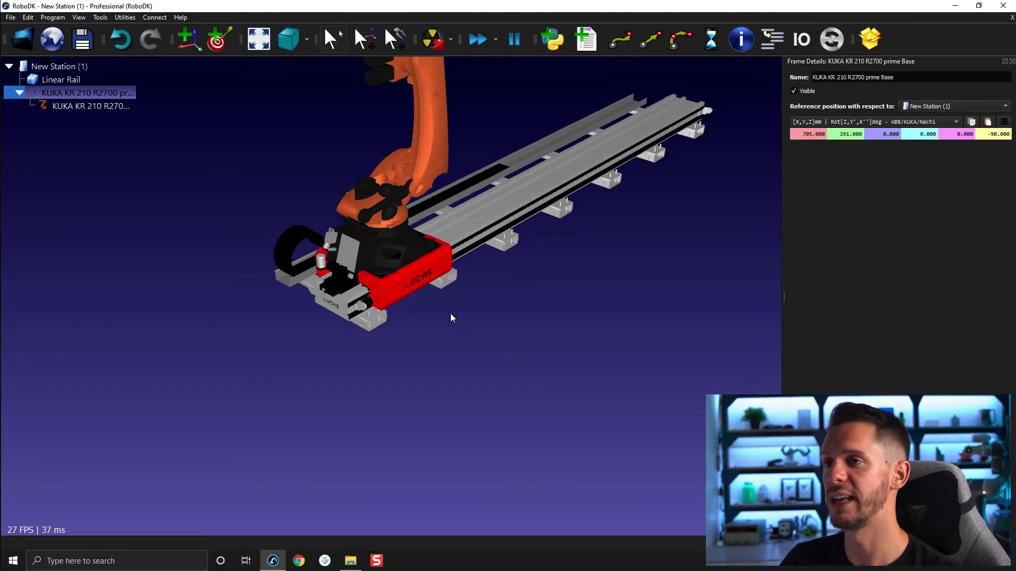
pyautogui.moveTo(449, 318); pyautogui.dragTo(471, 382)
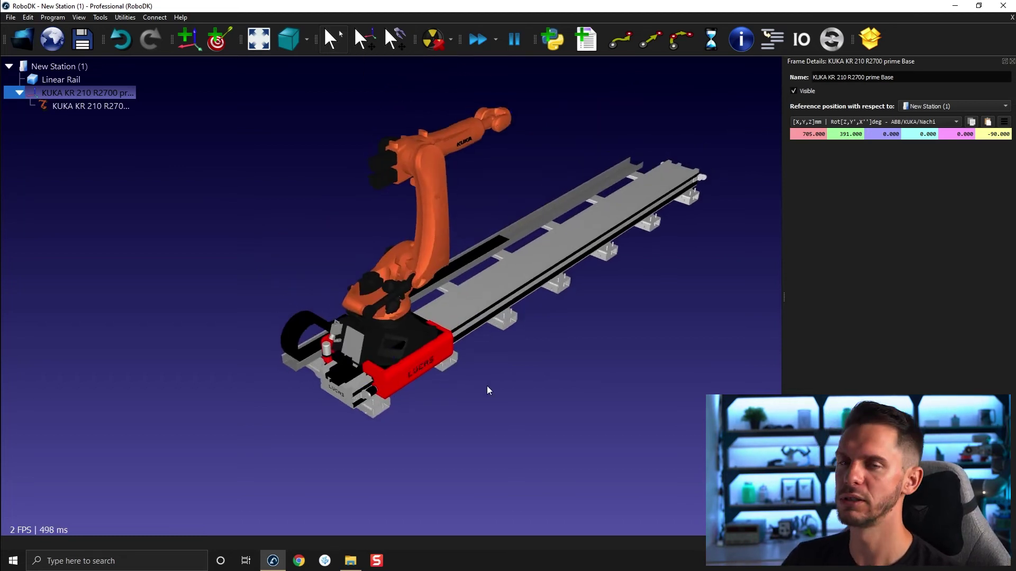
pyautogui.moveTo(482, 385)
pyautogui.mouseDown()
pyautogui.moveTo(472, 310)
pyautogui.moveTo(335, 404)
pyautogui.moveTo(336, 434)
pyautogui.mouseUp()
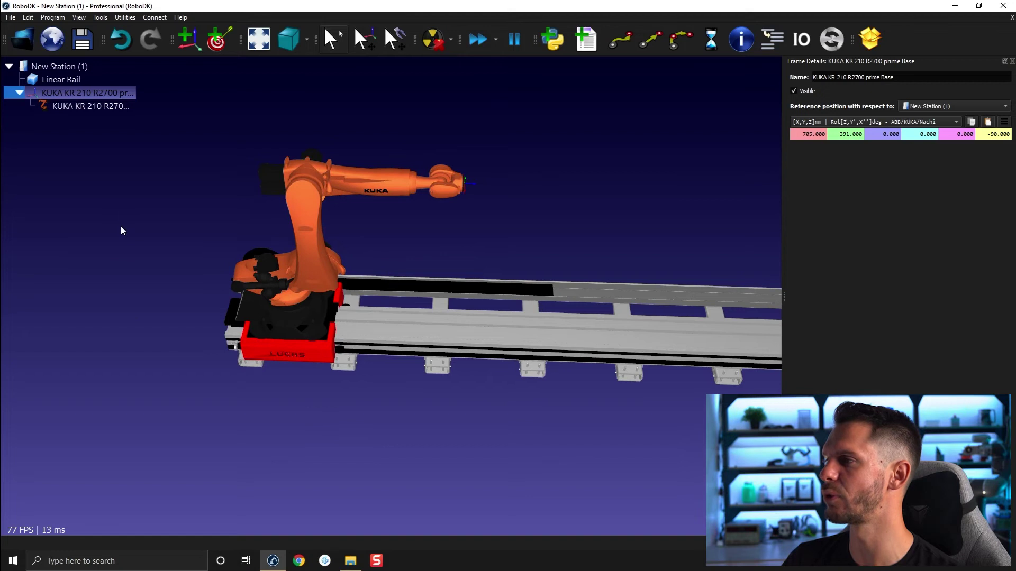
# - Load Organize boxes.rdk from File Explorer into RoboDK and orbit toward the boxes
pyautogui.click(351, 560)
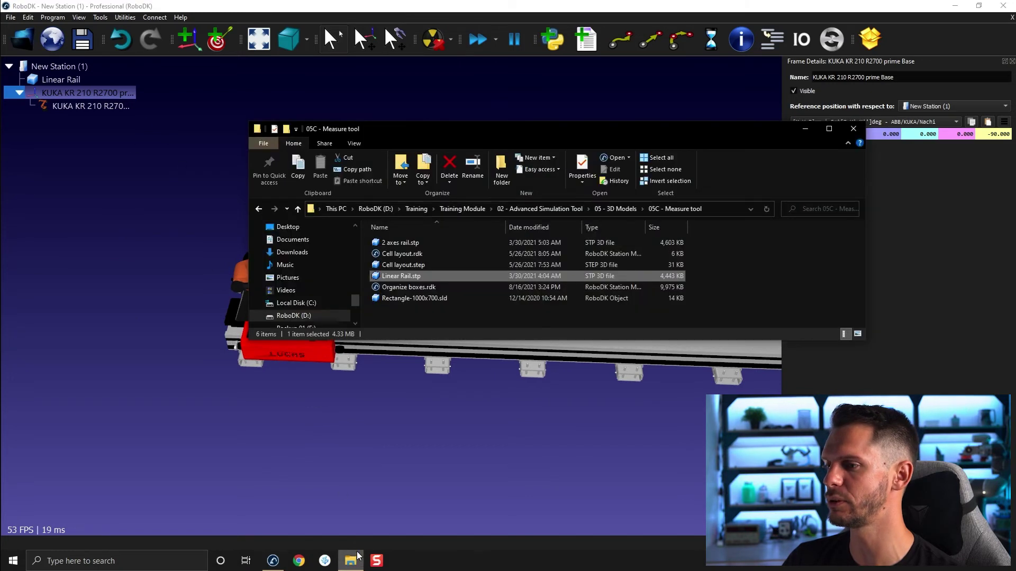
pyautogui.click(407, 287)
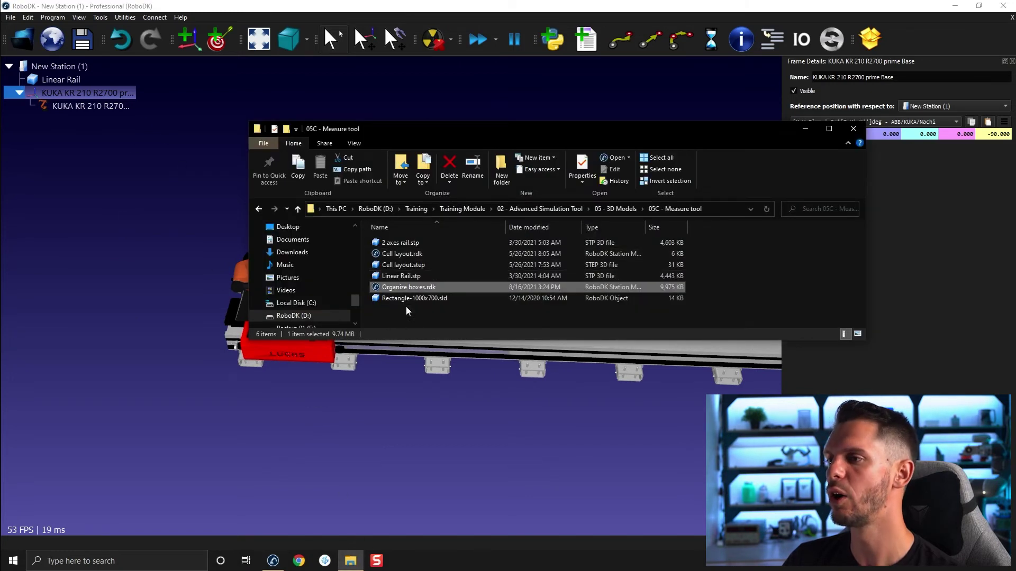
pyautogui.moveTo(407, 287); pyautogui.dragTo(187, 205)
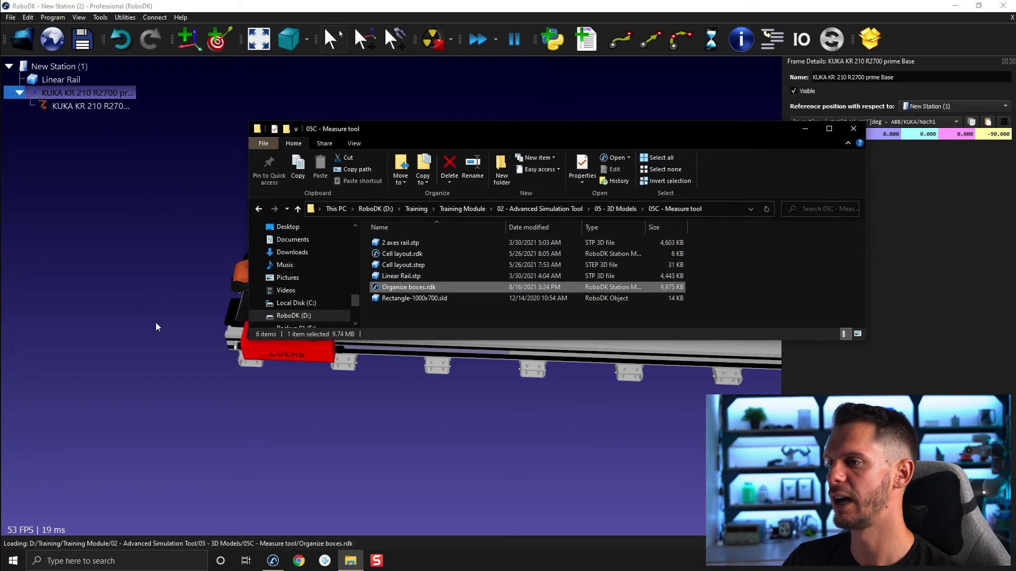
pyautogui.click(174, 371)
pyautogui.scroll(3, 441, 249)
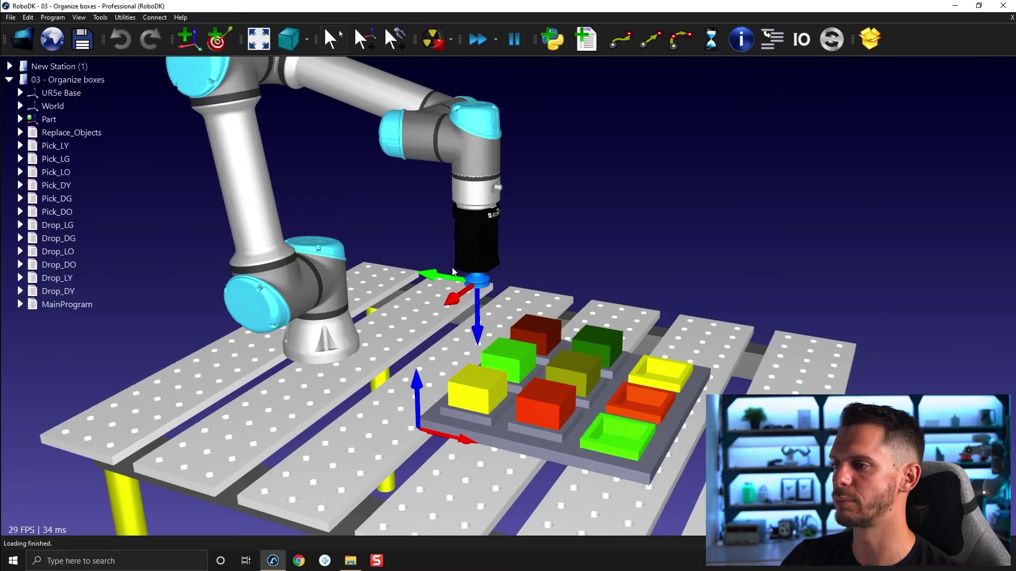
pyautogui.scroll(2, 447, 293)
pyautogui.moveTo(447, 294)
pyautogui.keyDown('alt'); pyautogui.keyDown('shift'); pyautogui.mouseDown()
pyautogui.moveTo(428, 342)
pyautogui.moveTo(504, 299)
pyautogui.mouseUp(); pyautogui.keyUp('shift'); pyautogui.keyUp('alt')
pyautogui.scroll(3, 512, 289)
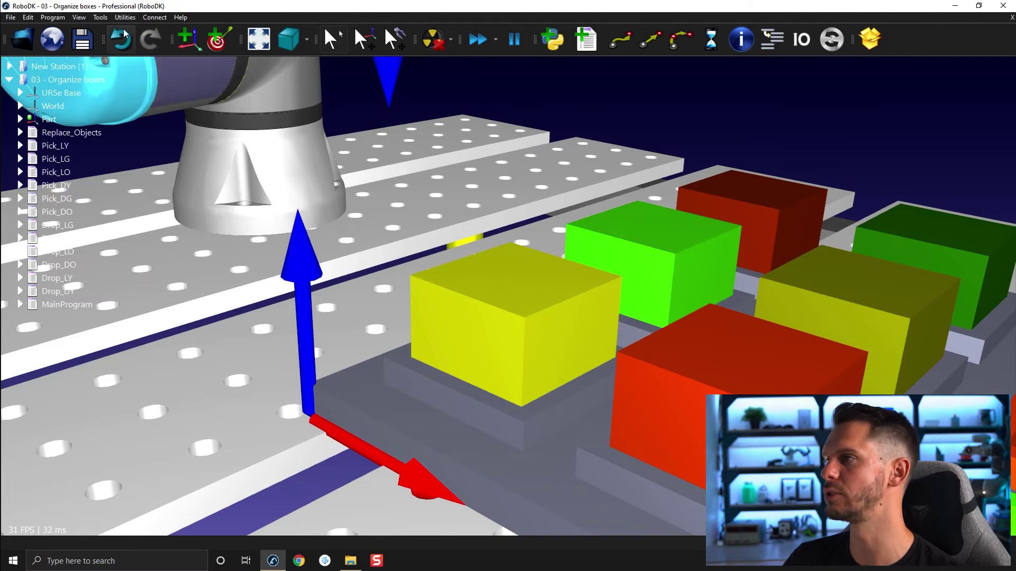
# - Measure the yellow and green box tops as planes, 0 mm apart, then clear the measurement
pyautogui.click(101, 17)
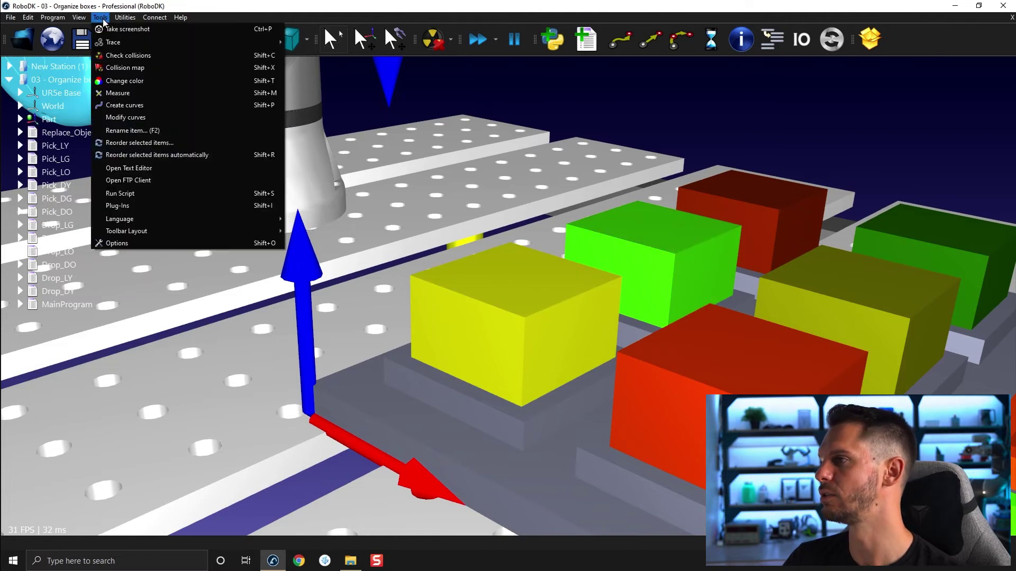
pyautogui.click(123, 92)
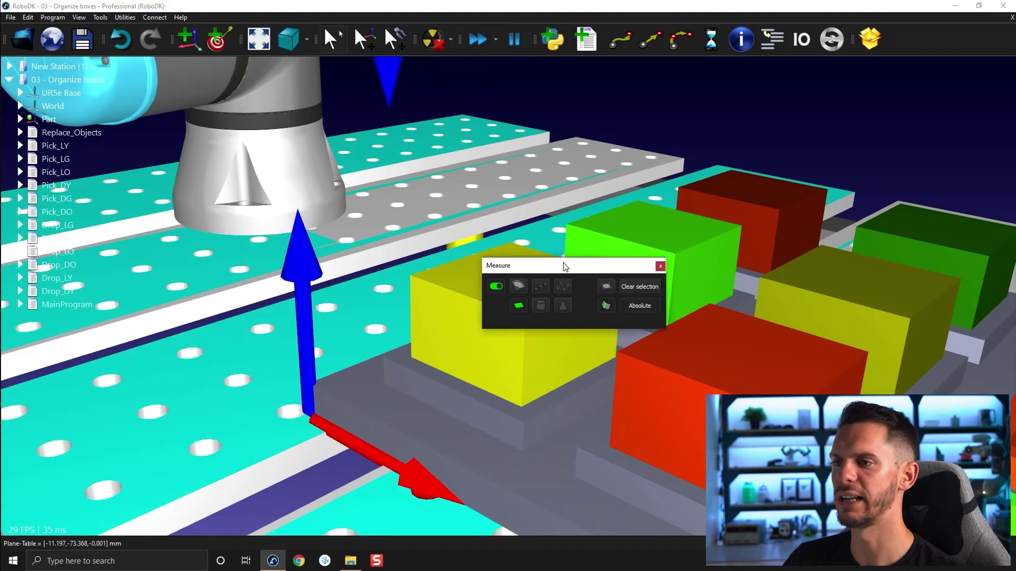
pyautogui.moveTo(564, 267)
pyautogui.mouseDown()
pyautogui.moveTo(535, 77)
pyautogui.moveTo(280, 121)
pyautogui.mouseUp()
pyautogui.click(523, 273)
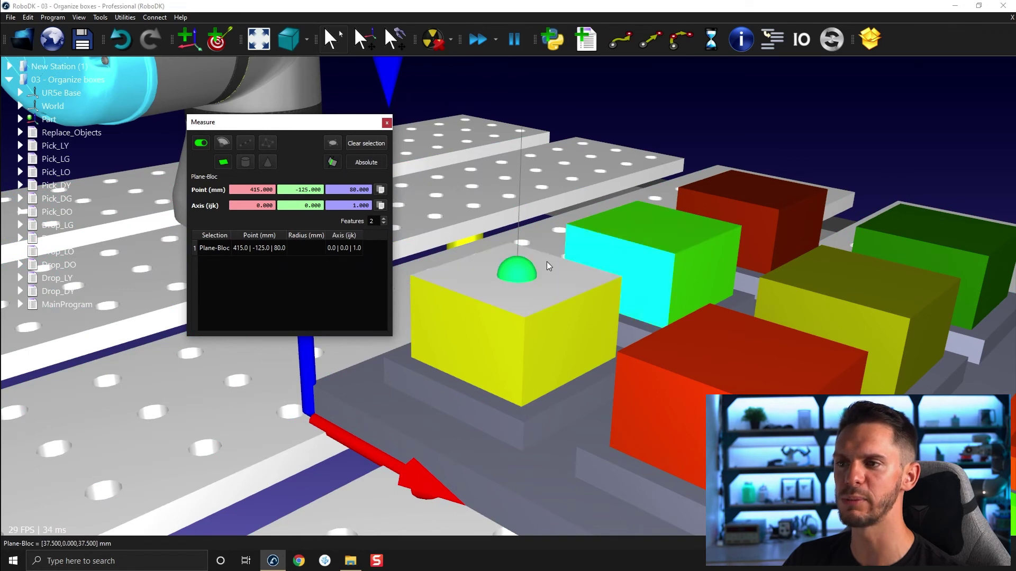
pyautogui.click(650, 229)
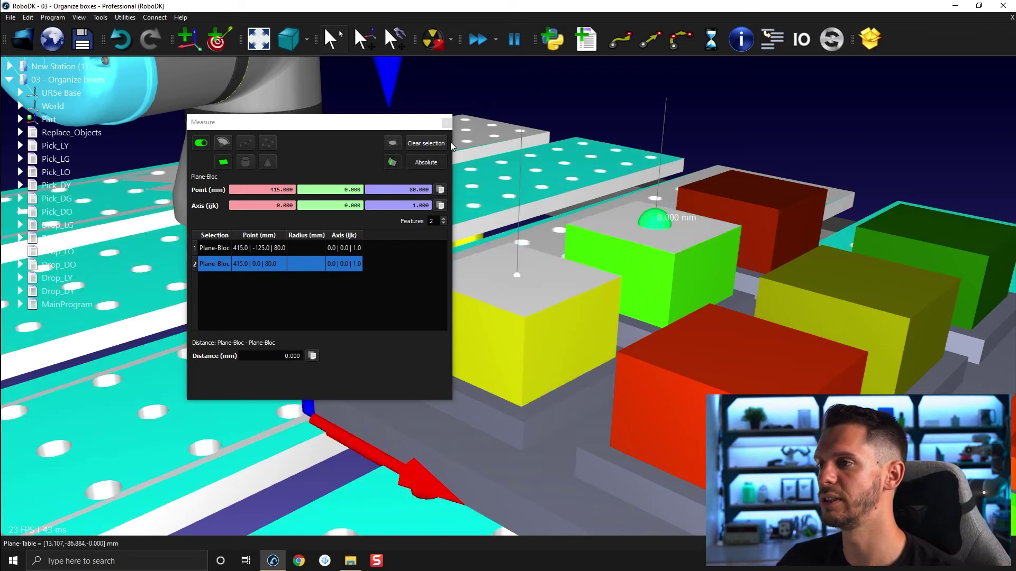
pyautogui.click(437, 145)
# - In point mode, measure the yellow and green top-edge midpoints, 125 mm apart, then clear
pyautogui.click(245, 144)
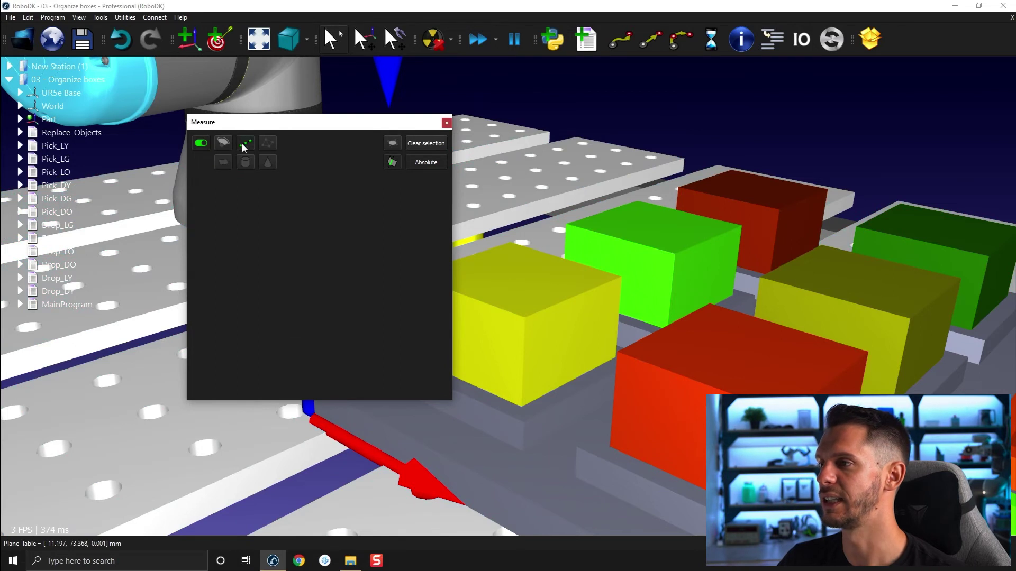
pyautogui.click(570, 299)
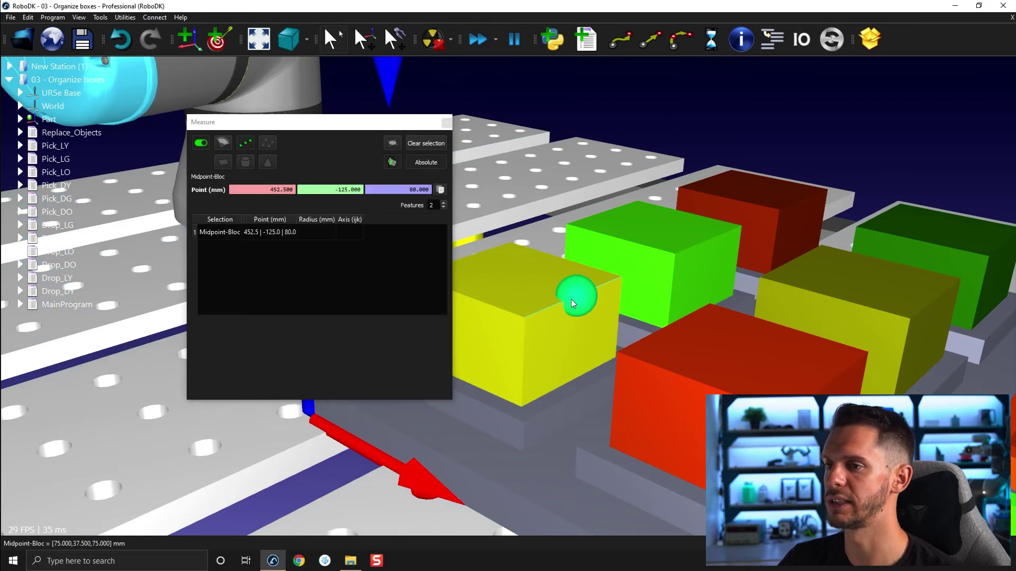
pyautogui.click(697, 240)
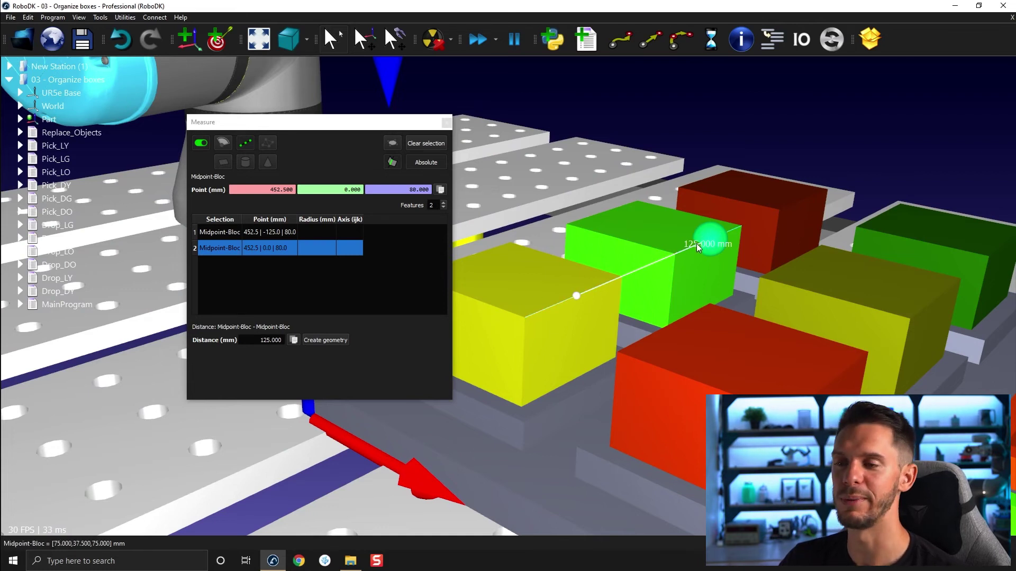
pyautogui.click(425, 144)
# - Close Measure and delete the Linear Rail and its KUKA robot from New Station (1)
pyautogui.click(447, 121)
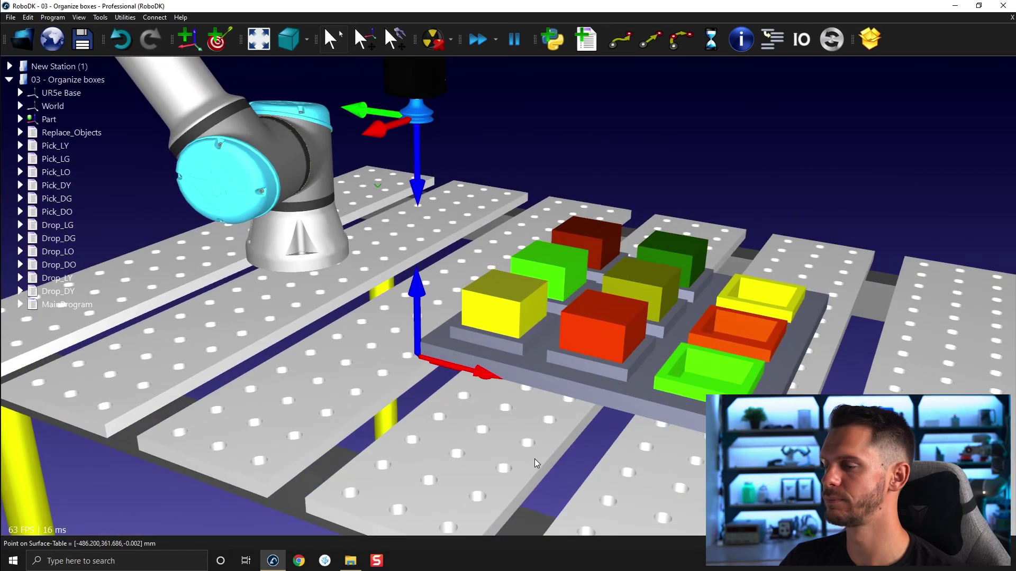
pyautogui.moveTo(467, 220); pyautogui.dragTo(537, 459)
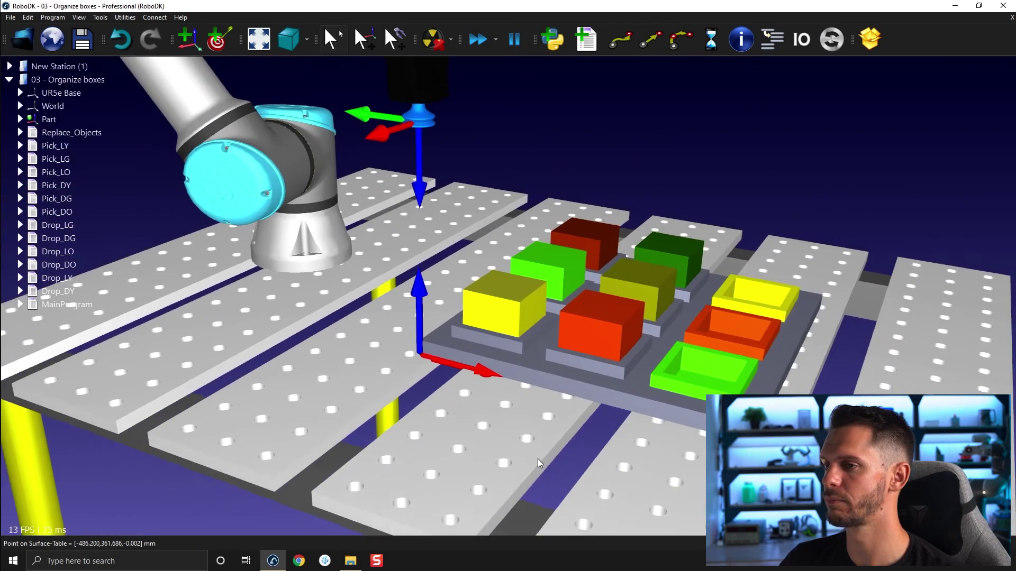
pyautogui.scroll(-3, 537, 459)
pyautogui.moveTo(542, 349); pyautogui.dragTo(582, 421)
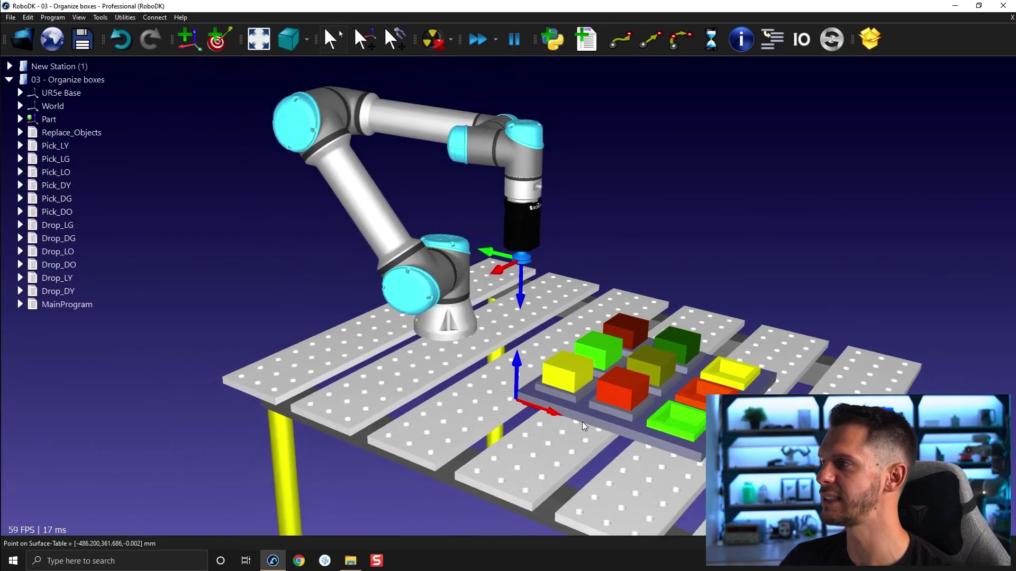
pyautogui.scroll(1, 582, 421)
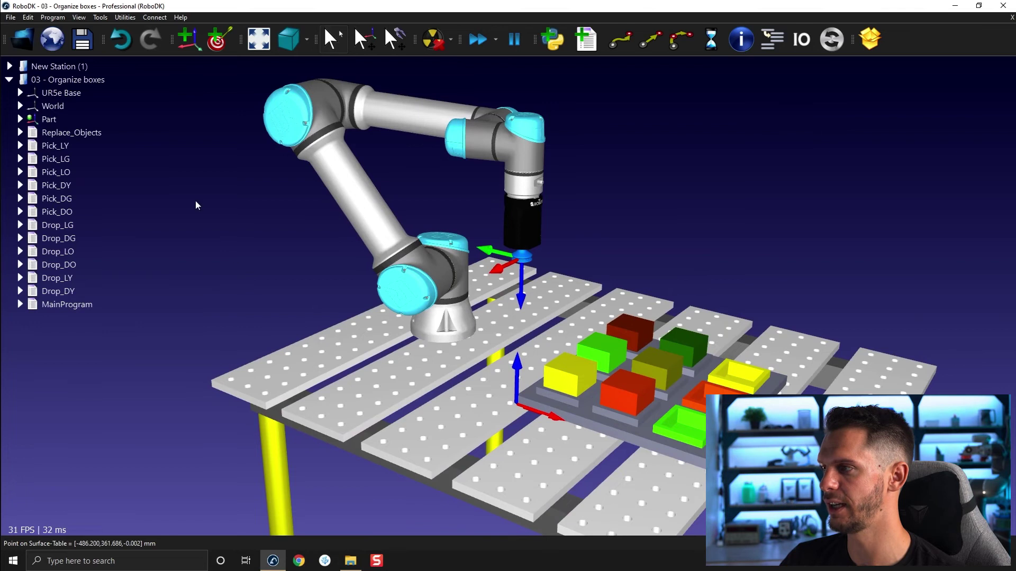
pyautogui.click(56, 66)
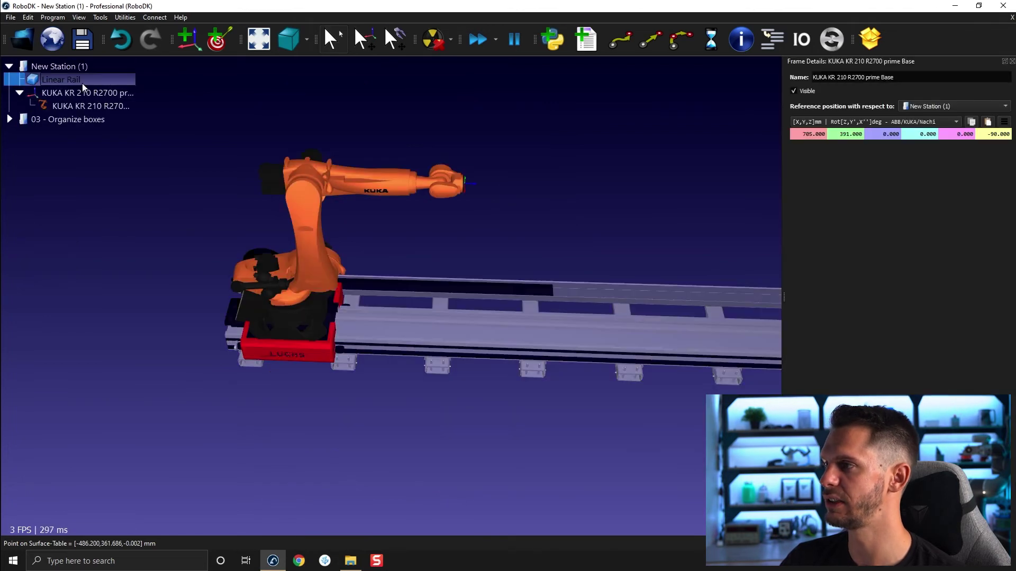
pyautogui.press('Delete')
pyautogui.press('Delete')
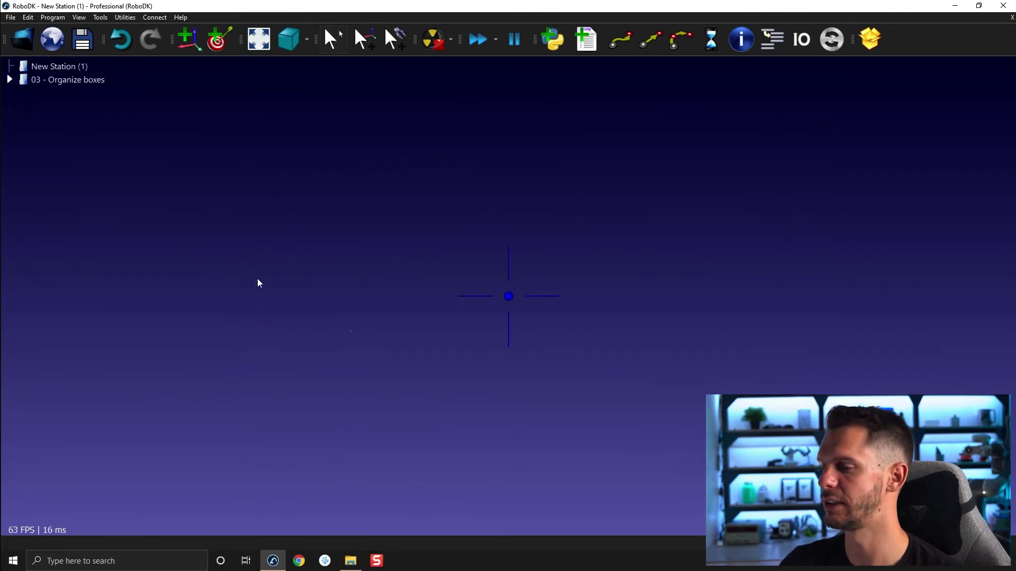
# - Drag 2 axes rail.stp from the 05C - Measure tool folder into New Station (1)
pyautogui.click(351, 561)
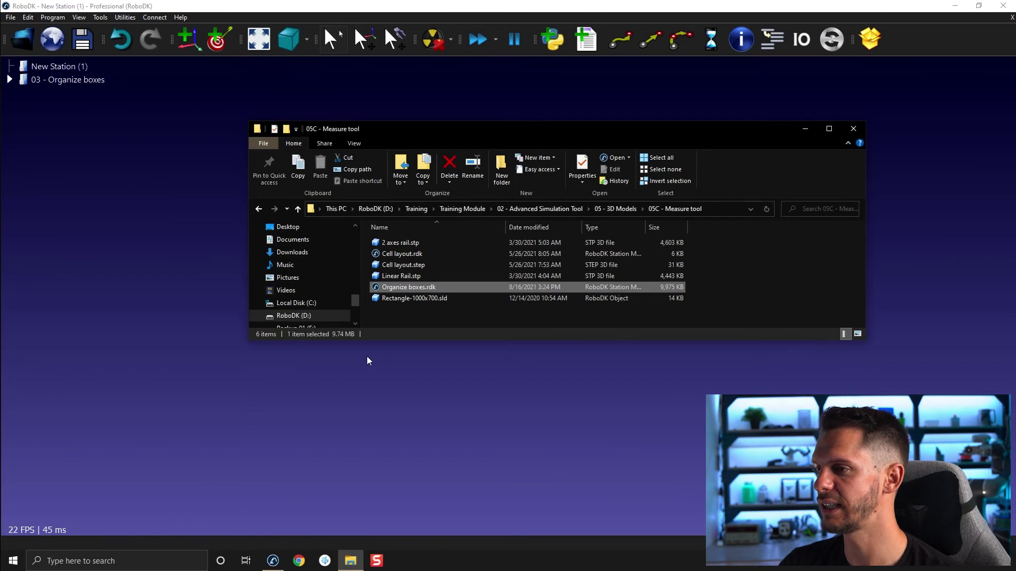
pyautogui.click(396, 243)
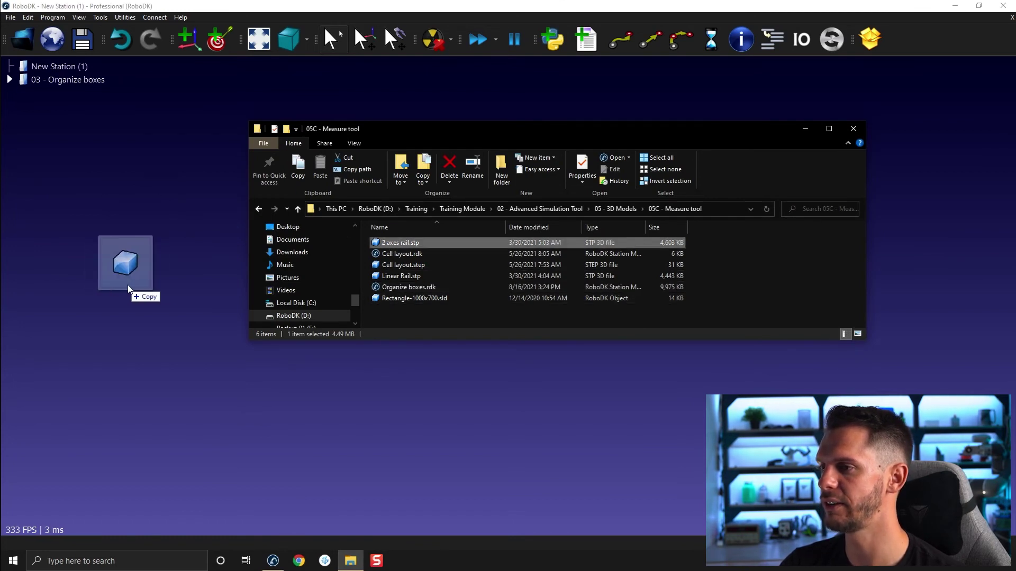
pyautogui.moveTo(389, 243); pyautogui.dragTo(166, 337)
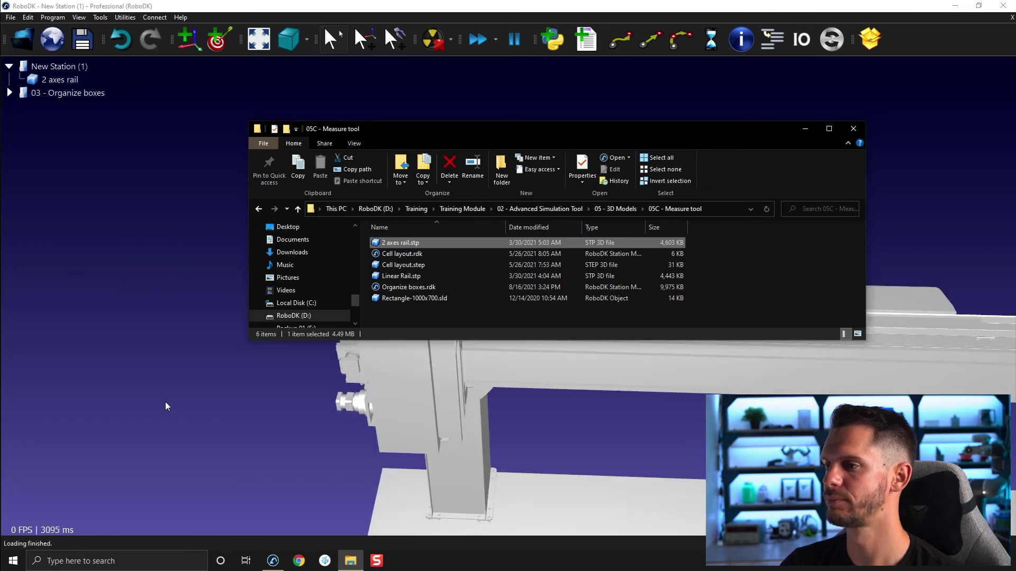
pyautogui.click(165, 406)
pyautogui.scroll(3, 337, 195)
# - Remove a colour tint on the 2 axes rail, showing a red LUCAS carriage and black parts
pyautogui.moveTo(337, 195)
pyautogui.mouseDown()
pyautogui.moveTo(472, 121)
pyautogui.moveTo(501, 128)
pyautogui.moveTo(483, 292)
pyautogui.mouseUp()
pyautogui.doubleClick(459, 302)
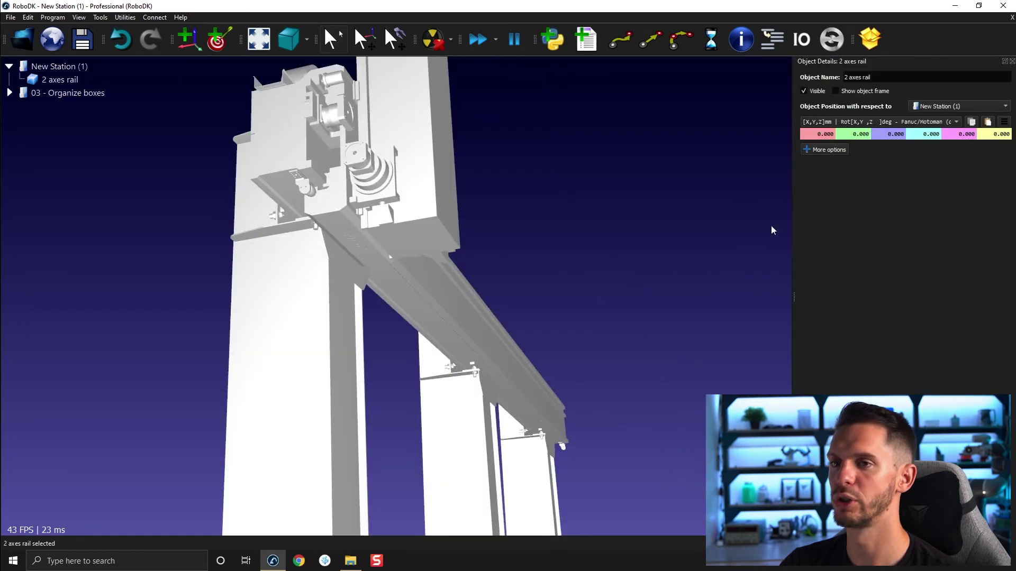
pyautogui.click(846, 148)
pyautogui.click(891, 165)
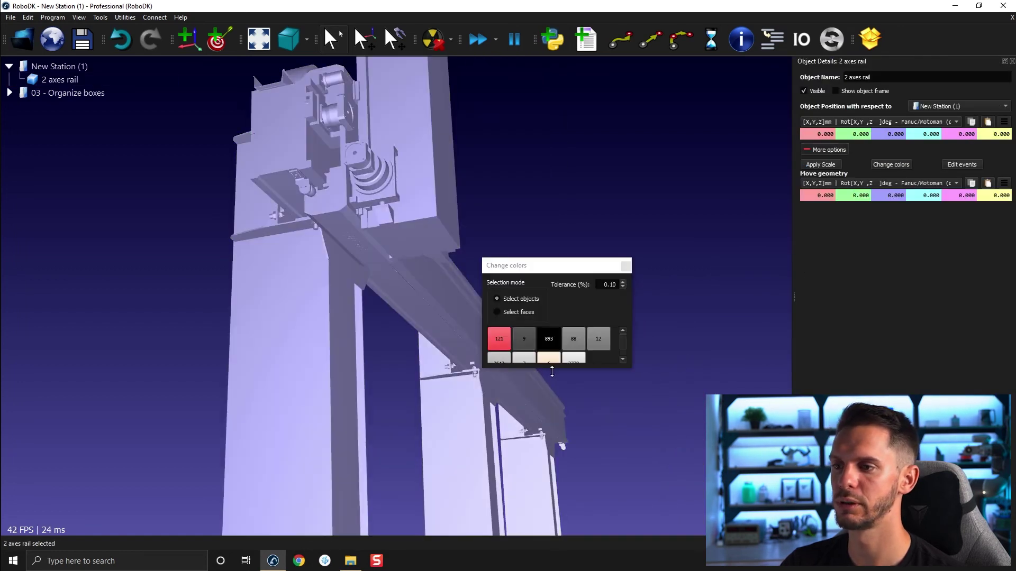
pyautogui.rightClick(574, 368)
pyautogui.click(604, 459)
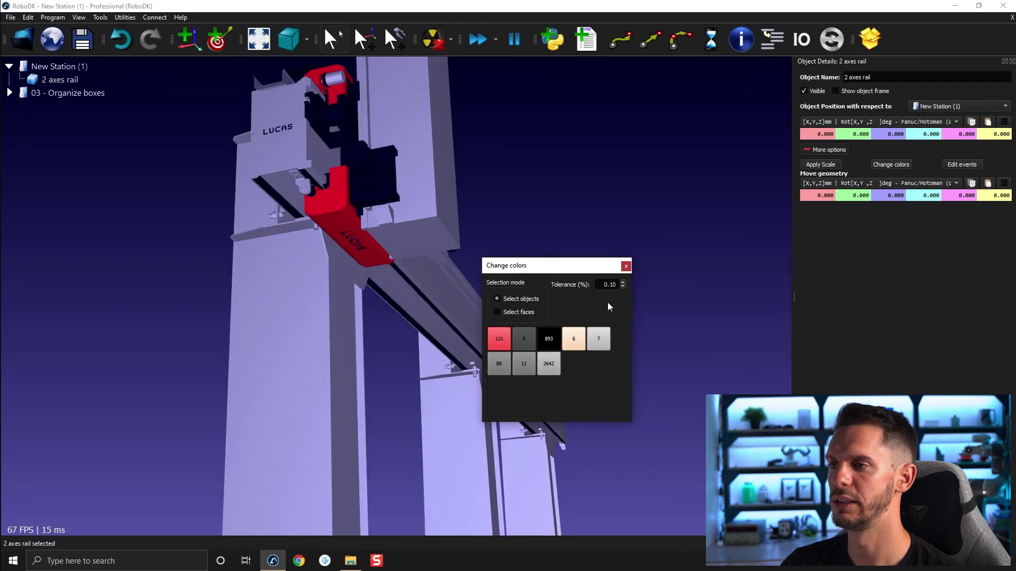
pyautogui.click(627, 267)
pyautogui.scroll(5, 399, 224)
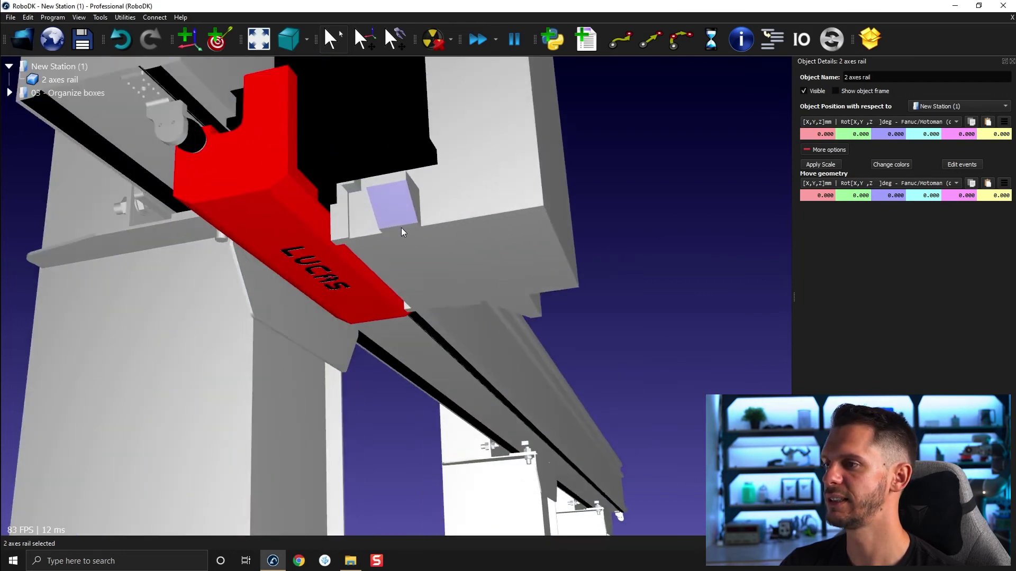
pyautogui.moveTo(473, 242)
pyautogui.mouseDown()
pyautogui.moveTo(419, 80)
pyautogui.moveTo(467, 246)
pyautogui.moveTo(430, 124)
pyautogui.moveTo(472, 128)
pyautogui.mouseUp()
pyautogui.click(100, 17)
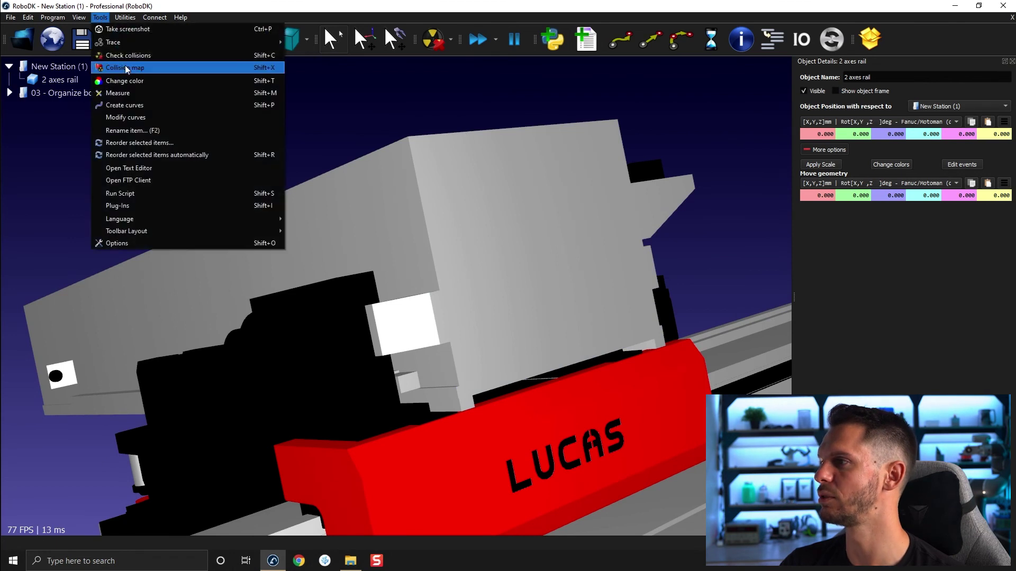
# - Measure a trial plane on the rail face (802, -625, 750 mm), inspect it, then clear
pyautogui.click(118, 93)
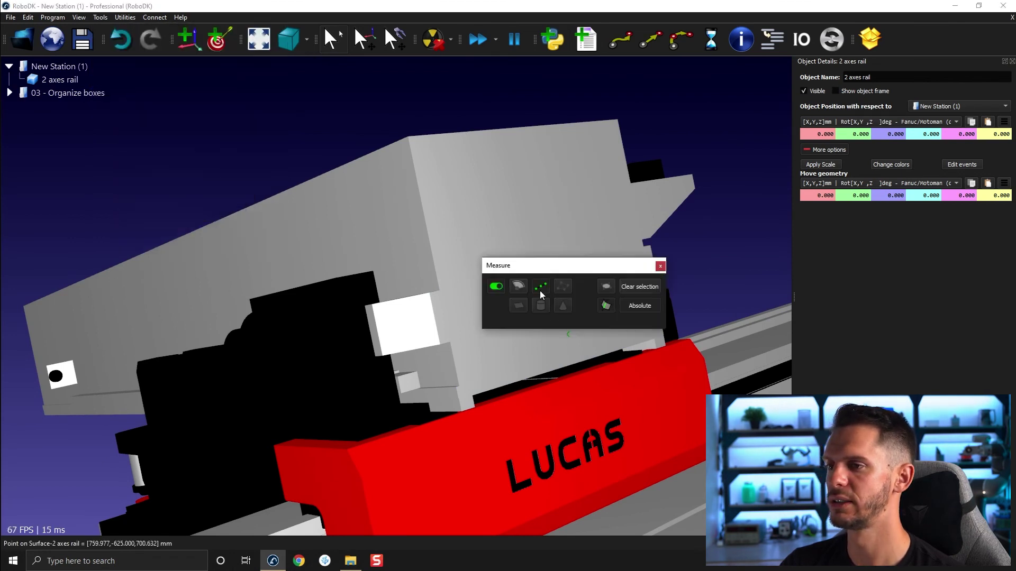
pyautogui.click(513, 310)
pyautogui.click(487, 276)
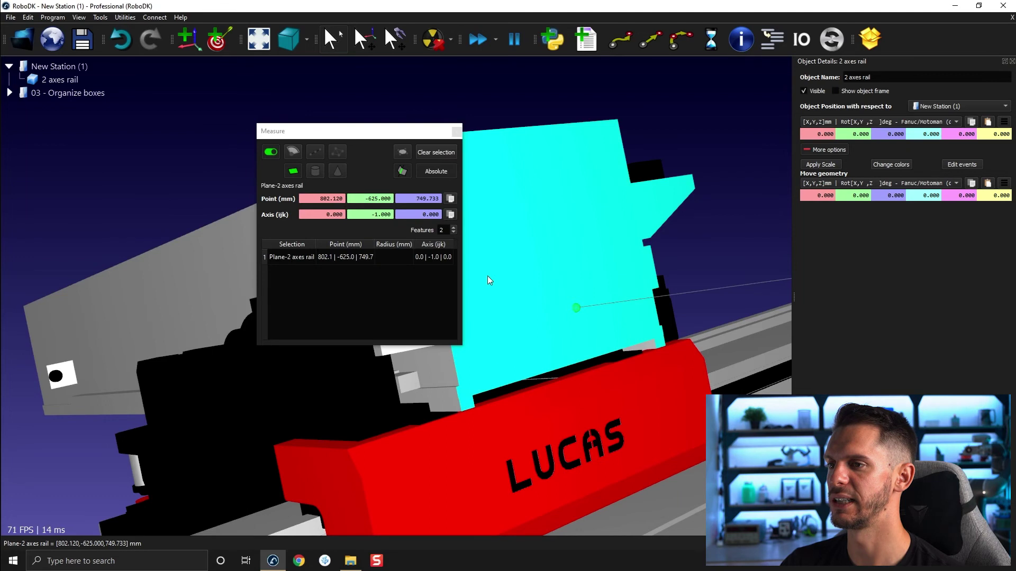
pyautogui.moveTo(524, 322); pyautogui.dragTo(553, 275)
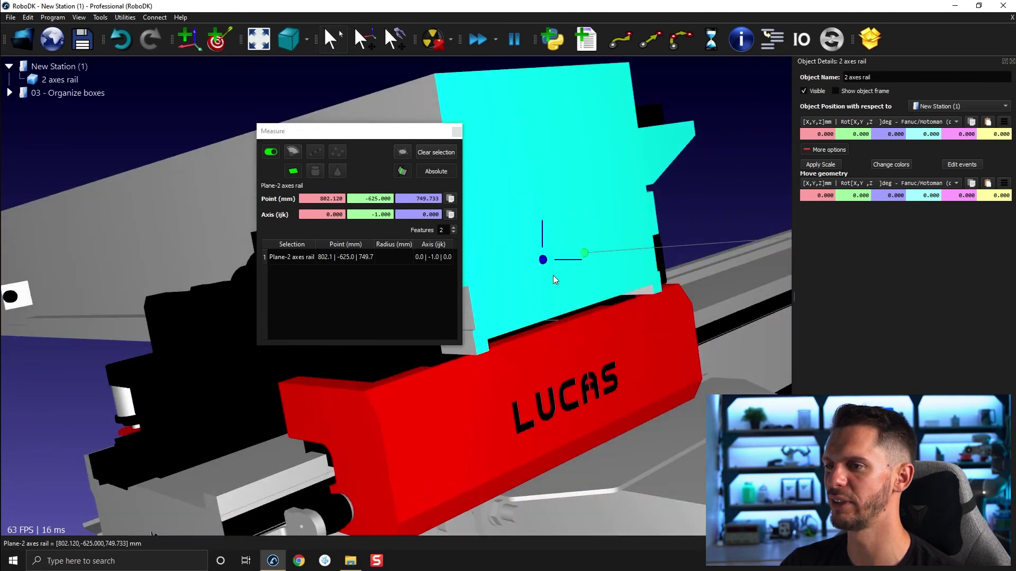
pyautogui.moveTo(607, 257)
pyautogui.mouseDown()
pyautogui.moveTo(625, 234)
pyautogui.moveTo(559, 212)
pyautogui.moveTo(556, 234)
pyautogui.moveTo(576, 211)
pyautogui.mouseUp()
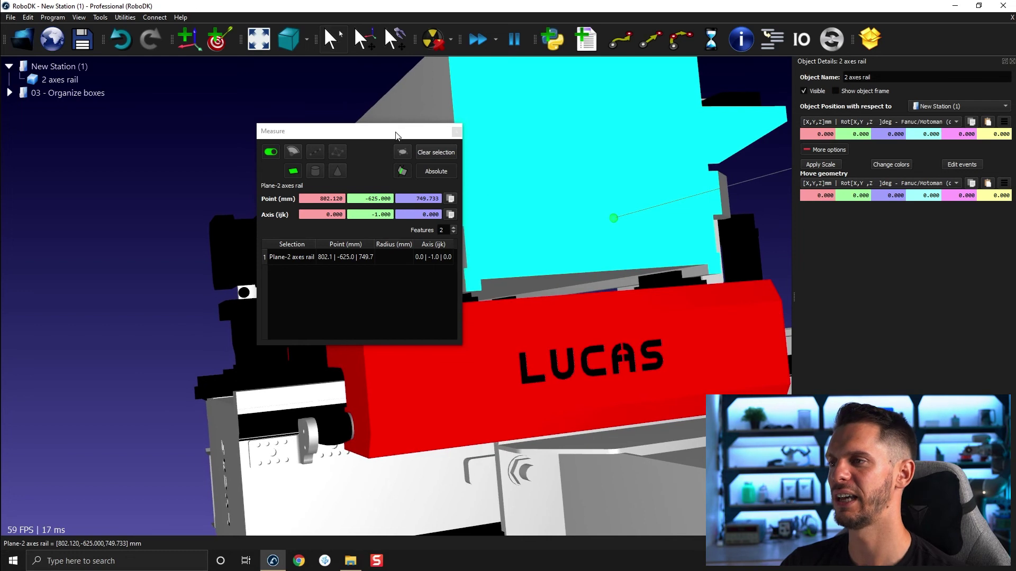
pyautogui.moveTo(396, 135); pyautogui.dragTo(277, 137)
pyautogui.moveTo(563, 255)
pyautogui.mouseDown()
pyautogui.moveTo(666, 200)
pyautogui.moveTo(674, 314)
pyautogui.moveTo(640, 321)
pyautogui.mouseUp()
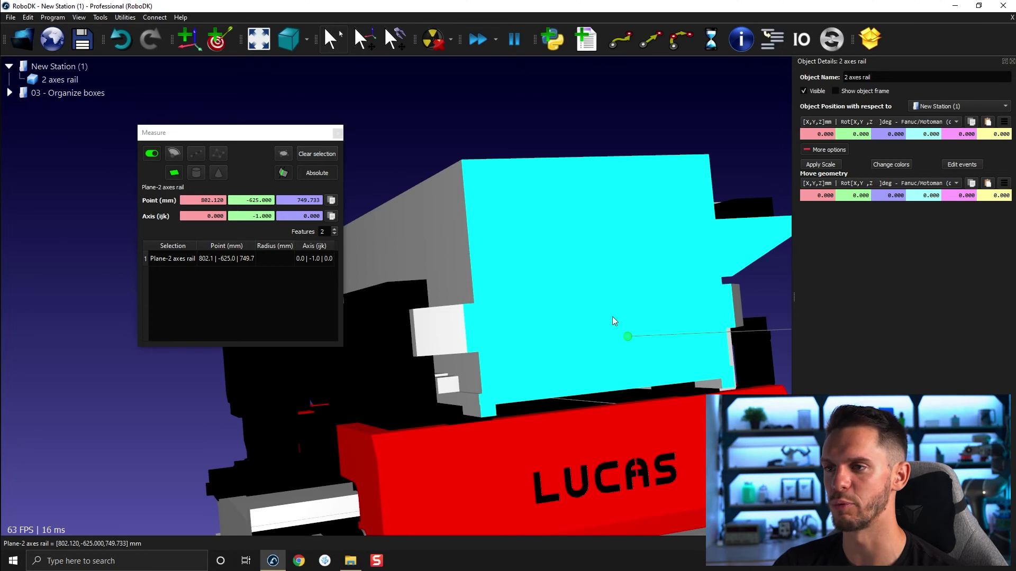
pyautogui.moveTo(620, 287); pyautogui.dragTo(688, 215, button='middle')
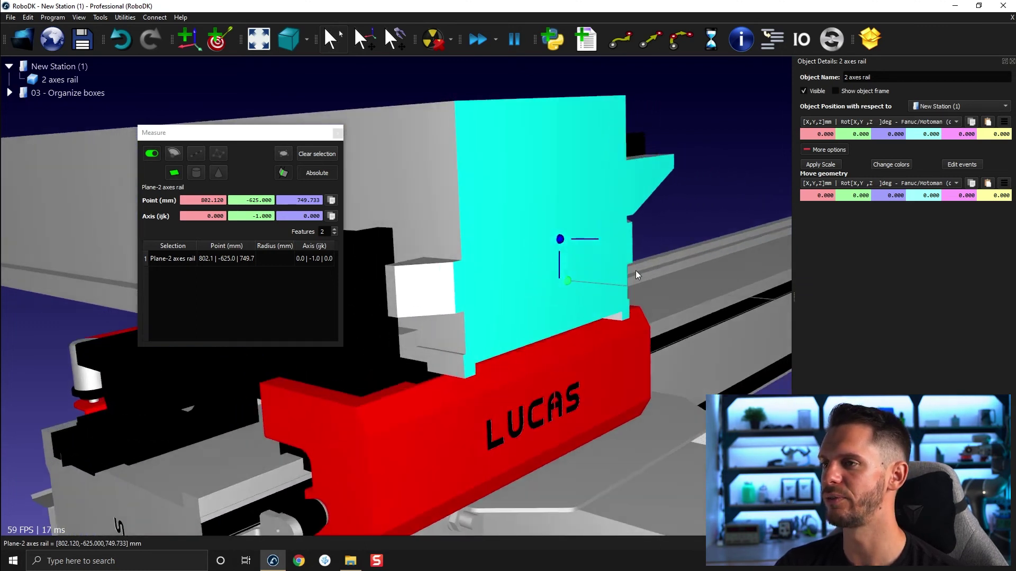
pyautogui.click(310, 154)
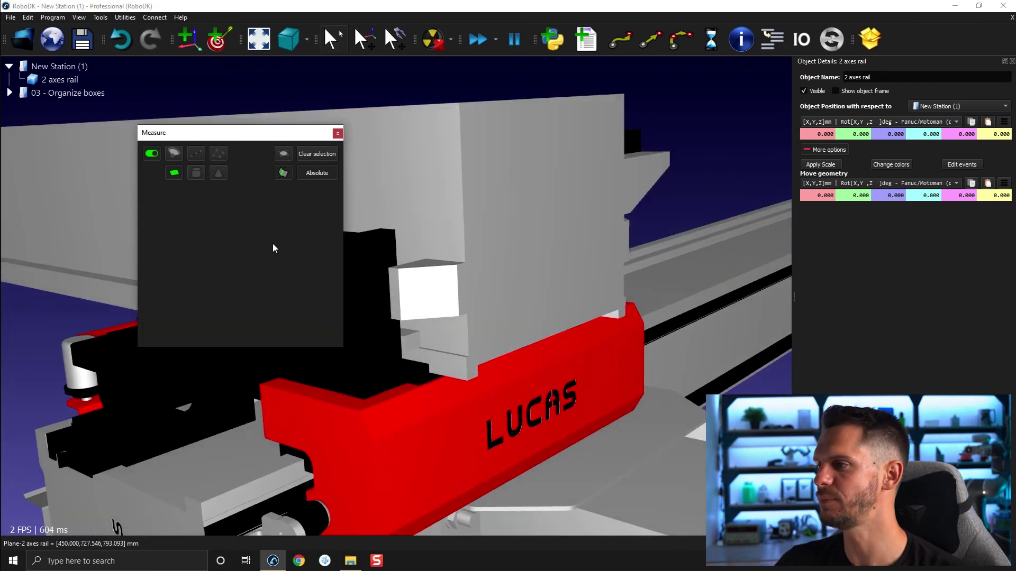
# - Measure 510 mm between the carriage face's top and bottom edge midpoints and save it as a line
pyautogui.click(192, 157)
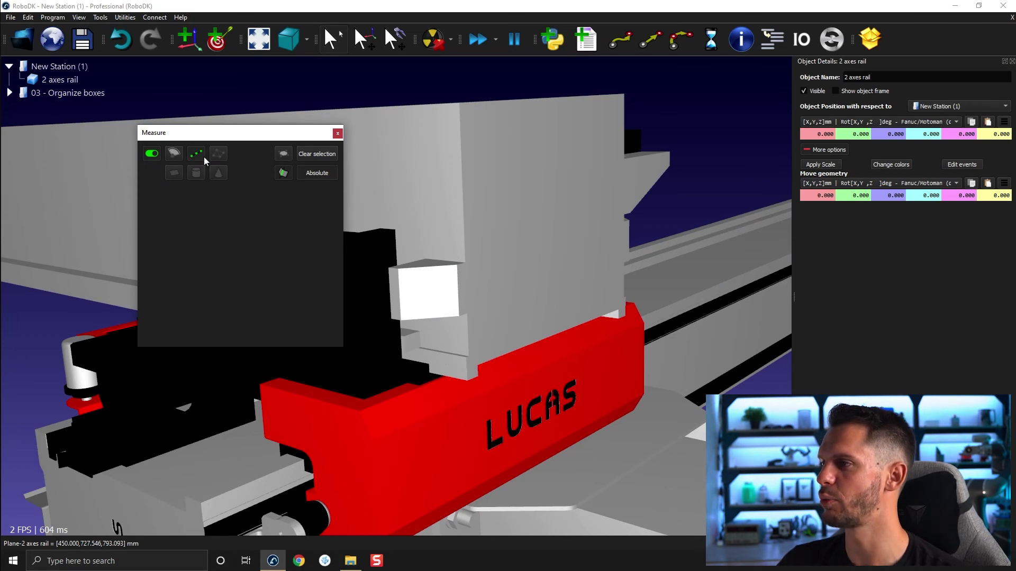
pyautogui.click(552, 97)
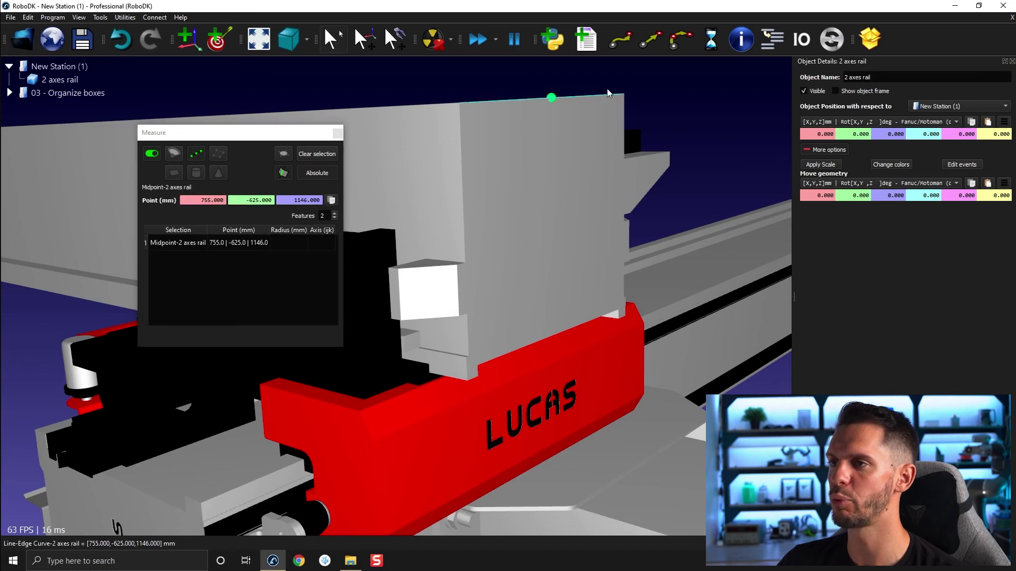
pyautogui.click(554, 334)
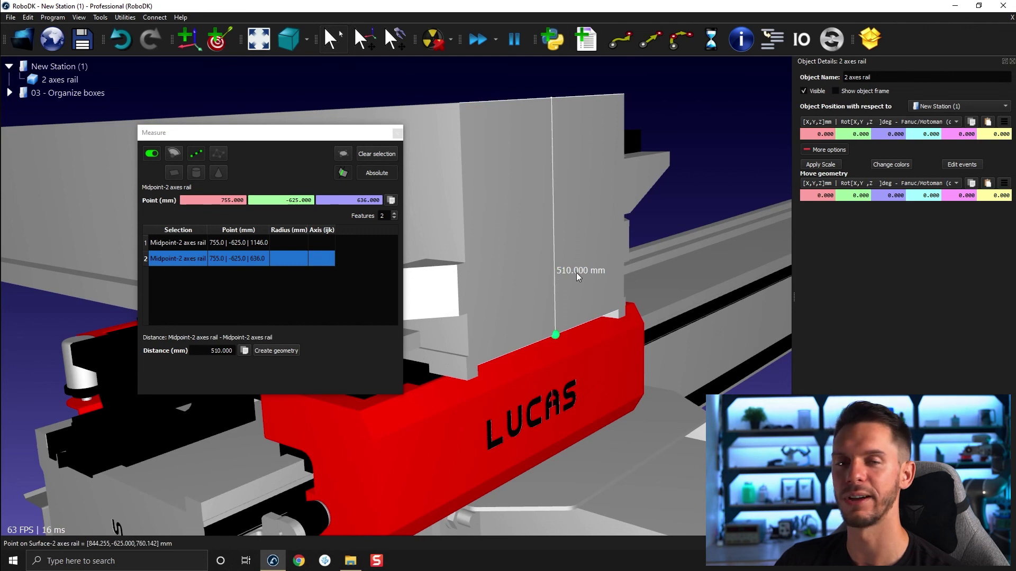
pyautogui.moveTo(289, 142); pyautogui.dragTo(292, 91)
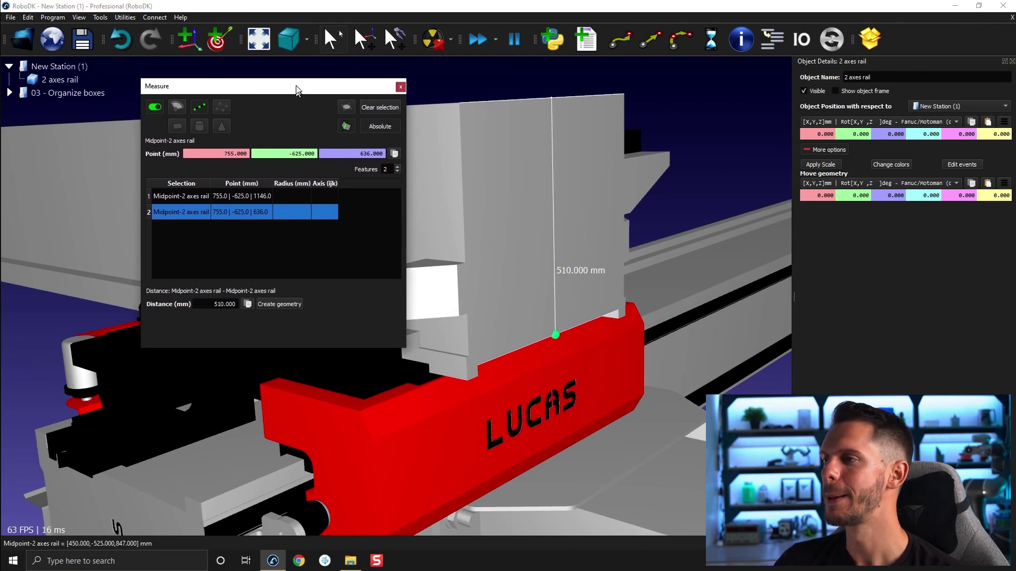
pyautogui.click(284, 299)
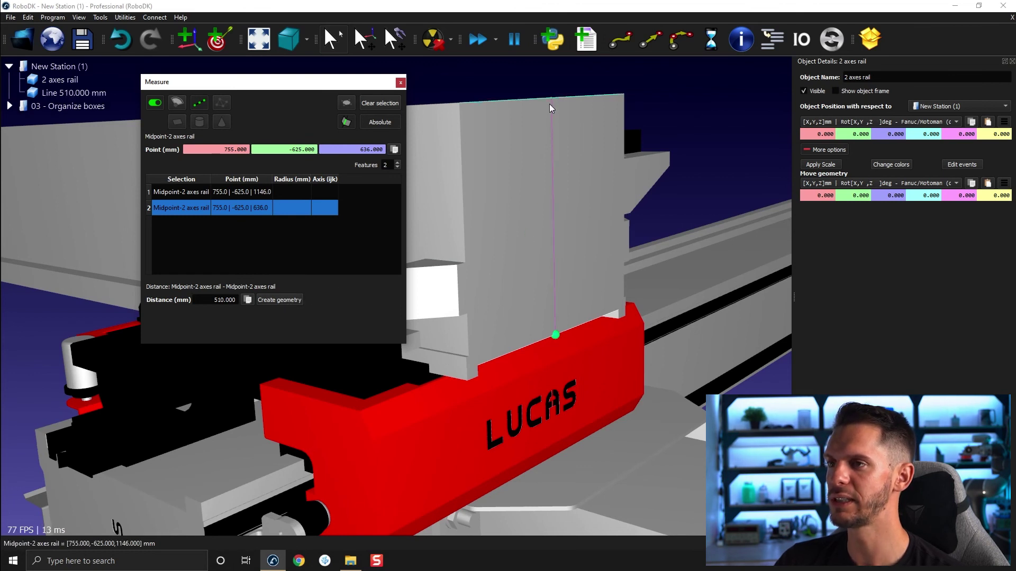
pyautogui.scroll(5, 555, 226)
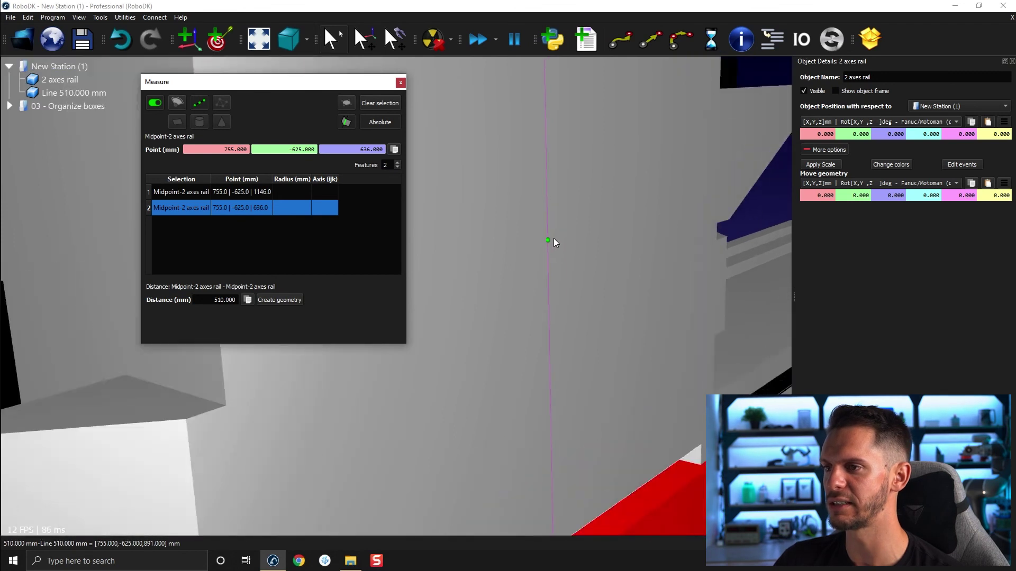
pyautogui.scroll(-5, 553, 239)
pyautogui.scroll(-2, 540, 127)
pyautogui.scroll(3, 543, 105)
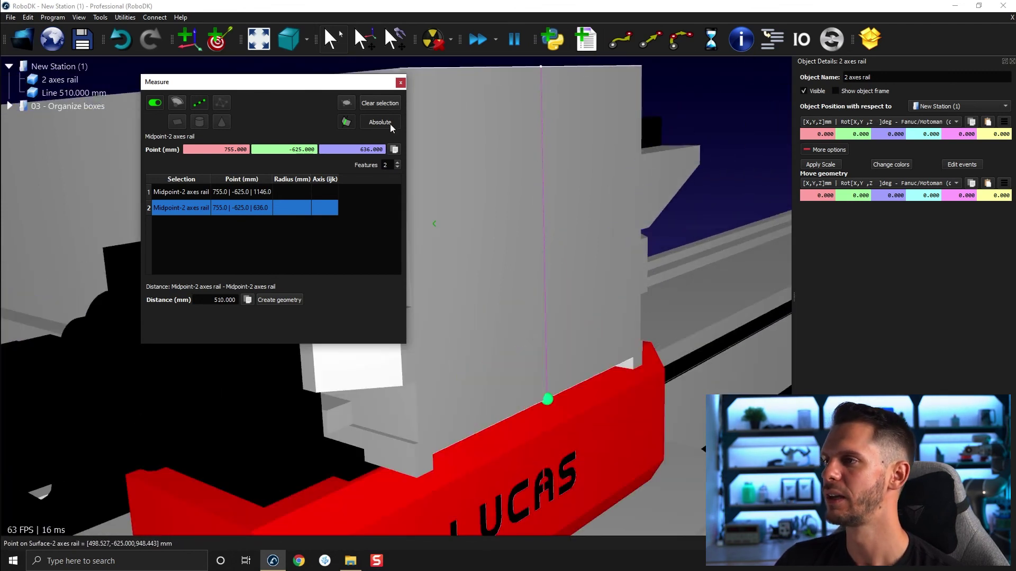
# - Read the new 510 mm line's centre at 755, -625, 891 mm, then close Measure
pyautogui.click(386, 104)
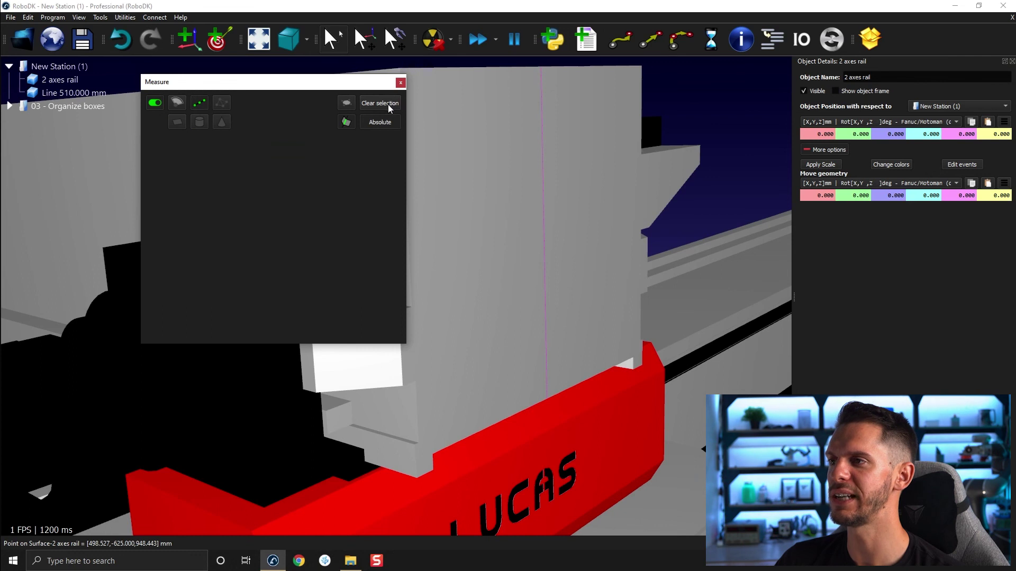
pyautogui.click(545, 241)
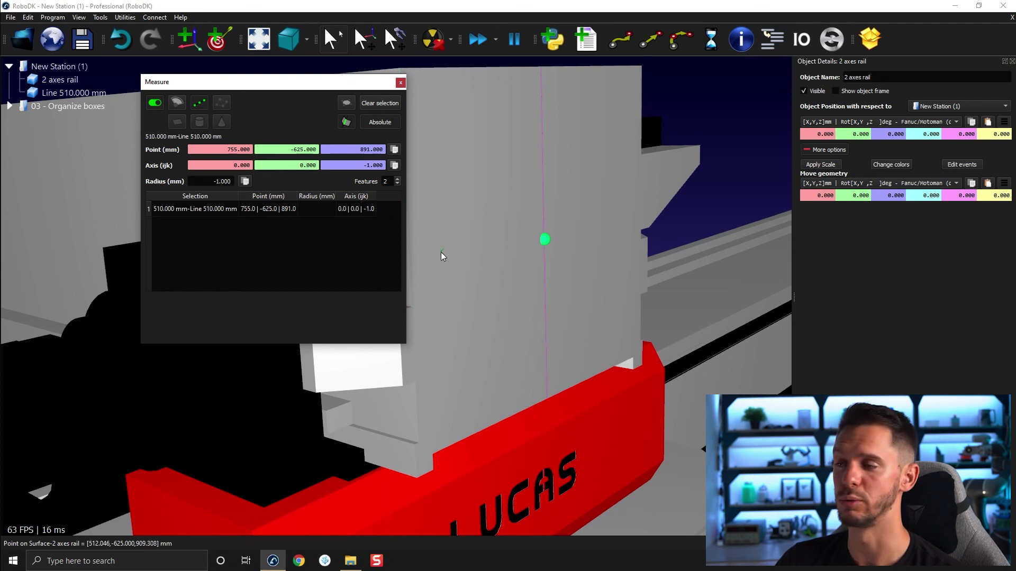
pyautogui.click(400, 82)
pyautogui.moveTo(416, 141)
pyautogui.mouseDown()
pyautogui.moveTo(551, 272)
pyautogui.moveTo(555, 380)
pyautogui.moveTo(493, 317)
pyautogui.moveTo(477, 315)
pyautogui.mouseUp()
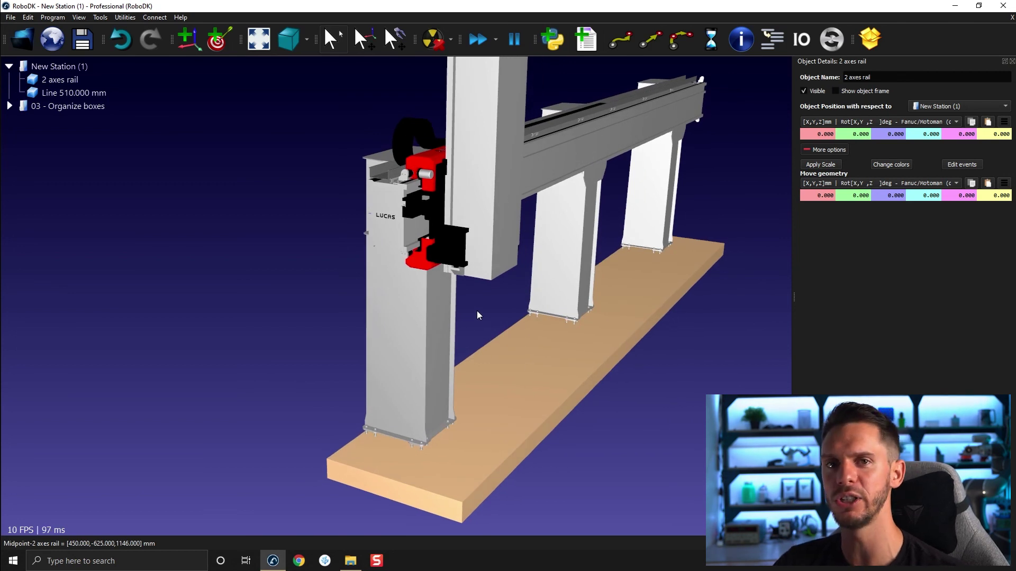